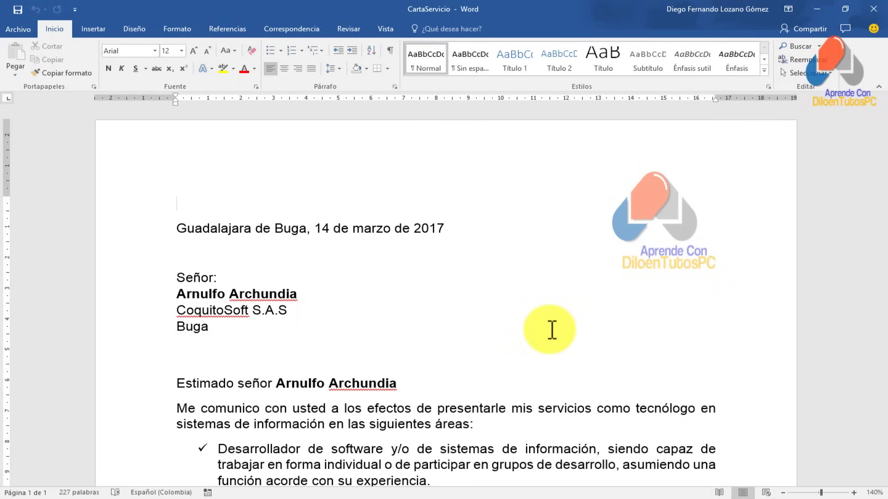
Step: Select the recipient address block in the letter, from Señor: down to Buga
scroll(552, 329, "down", 1)
scroll(550, 330, "down", 2)
scroll(547, 332, "down", 2)
scroll(547, 333, "down", 2)
scroll(547, 331, "down", 2)
scroll(548, 330, "down", 2)
scroll(550, 330, "up", 3)
scroll(549, 330, "up", 4)
scroll(551, 326, "up", 5)
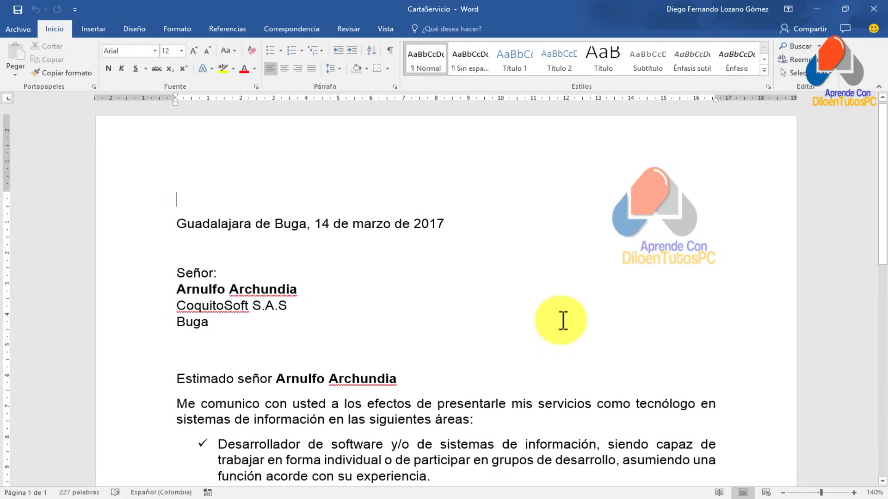
left_click_drag(180, 273, 239, 321)
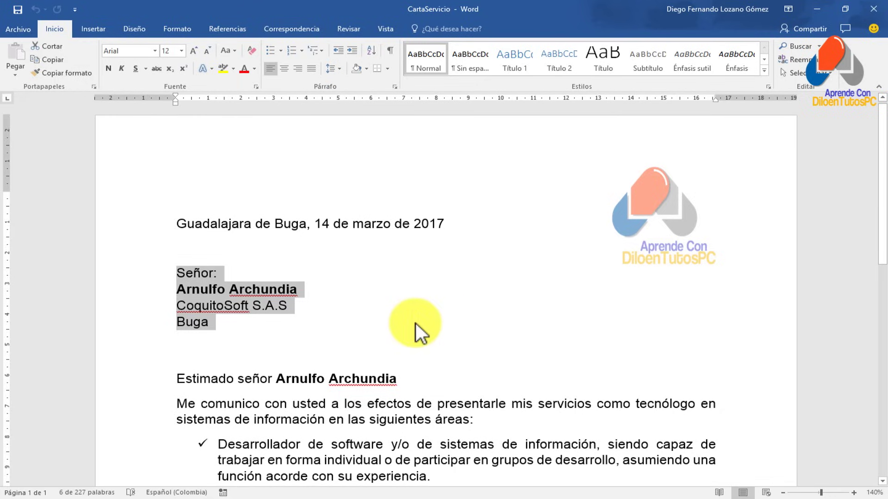
Step: Start a Cartas (letters) mail merge from the Correspondencia tab
left_click(288, 31)
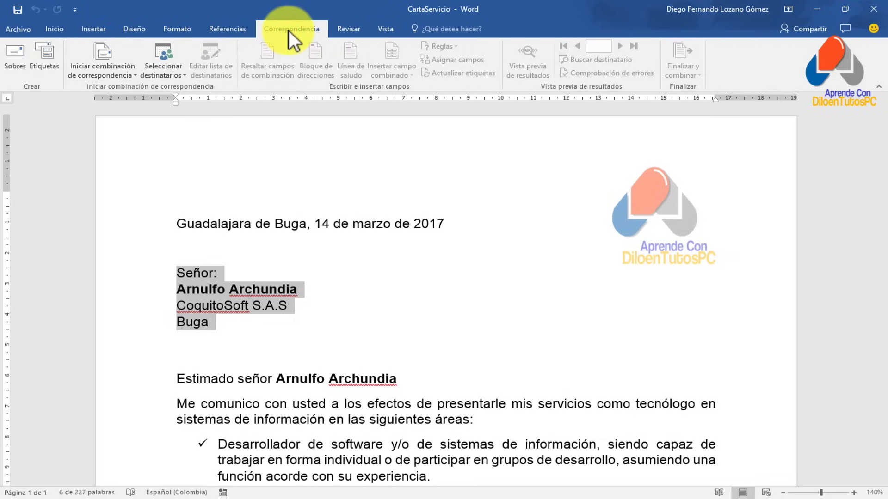
left_click(108, 70)
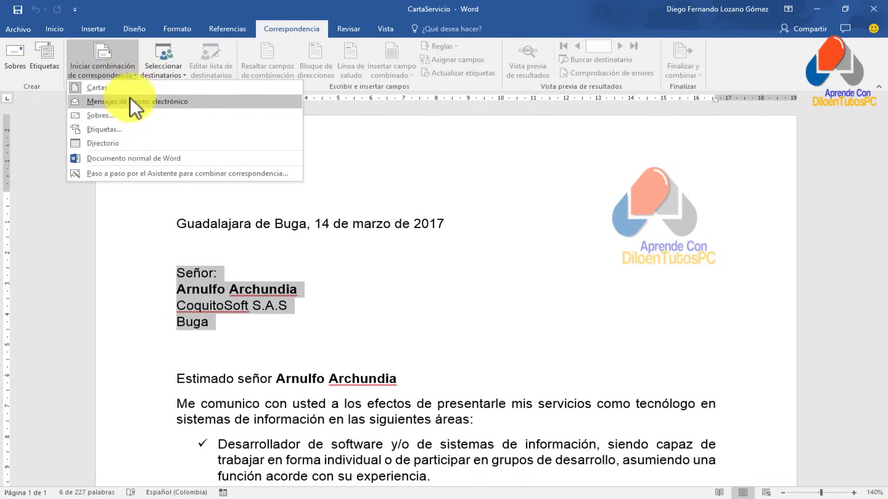
left_click(100, 88)
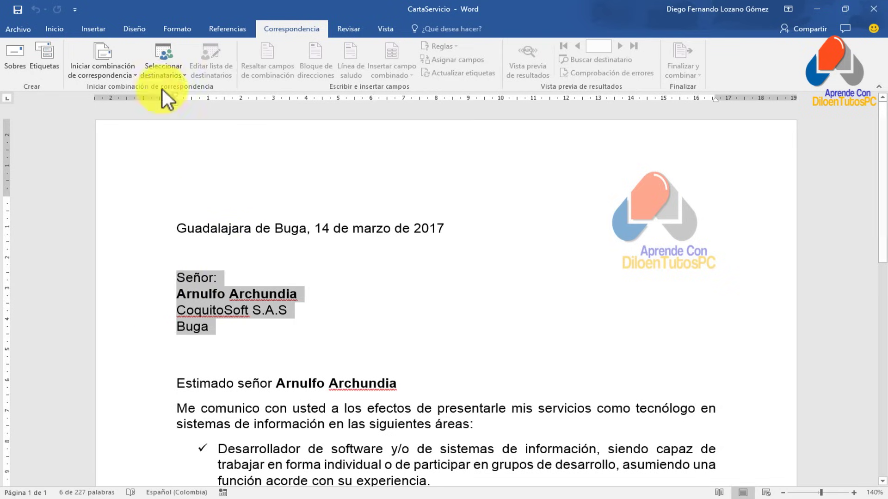
left_click(165, 66)
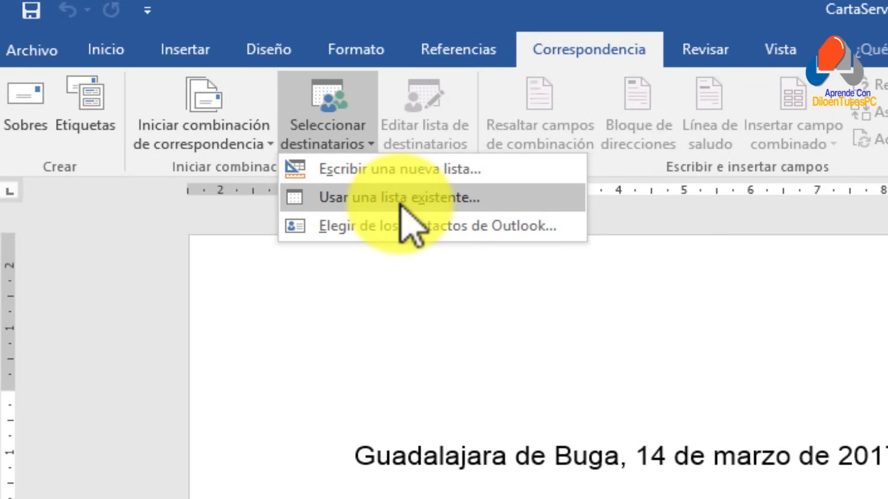
Step: Create a new recipient list with Escribir una nueva lista and move its dialog aside
left_click(348, 174)
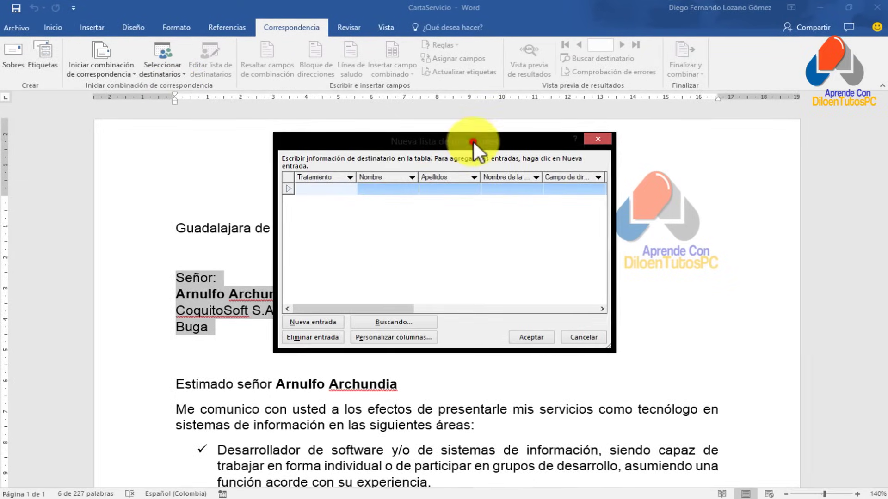
left_click_drag(474, 142, 372, 153)
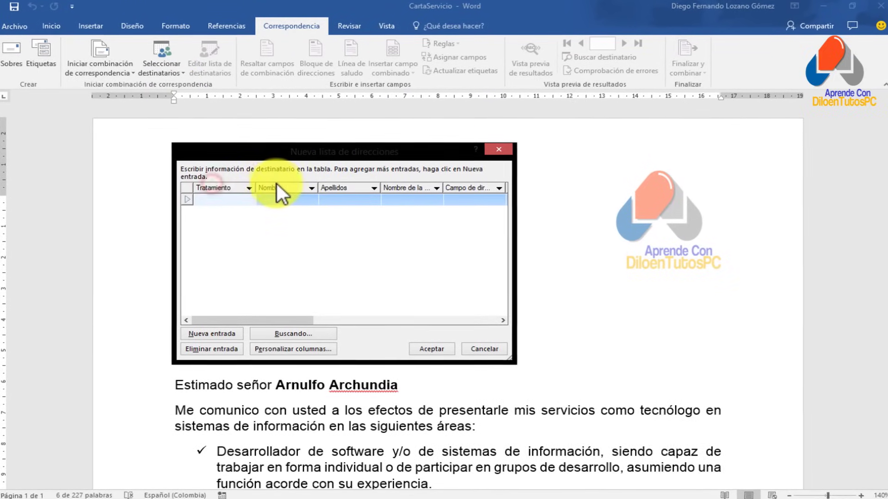
left_click(403, 188)
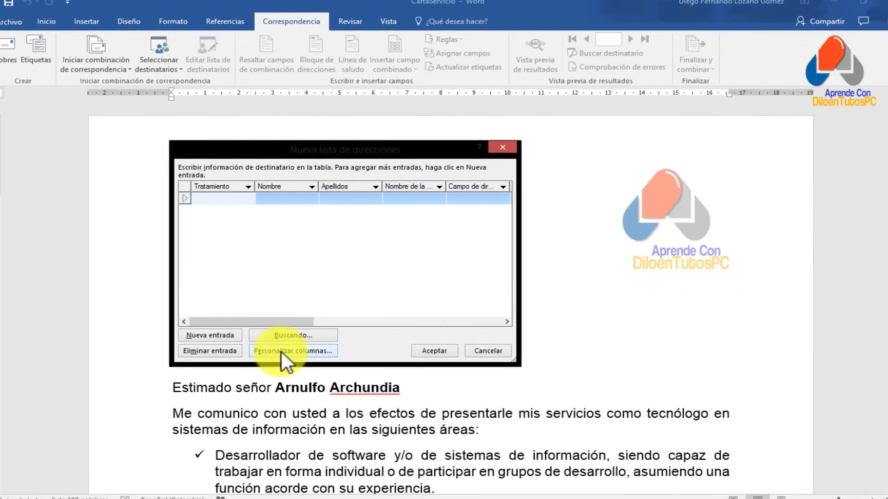
Step: Remove the e-mail, work phone, home phone, País o región and Código postal fields from the list
left_click(298, 351)
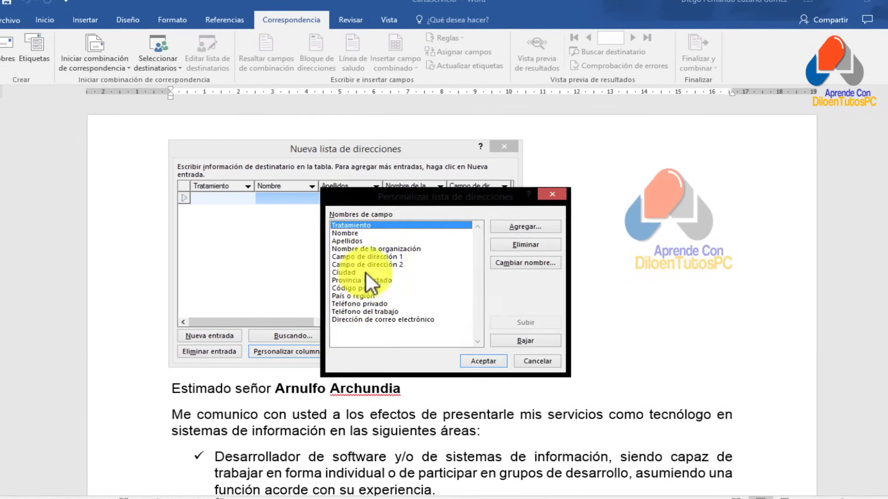
left_click_drag(436, 197, 369, 185)
left_click(318, 309)
left_click(453, 235)
left_click(426, 291)
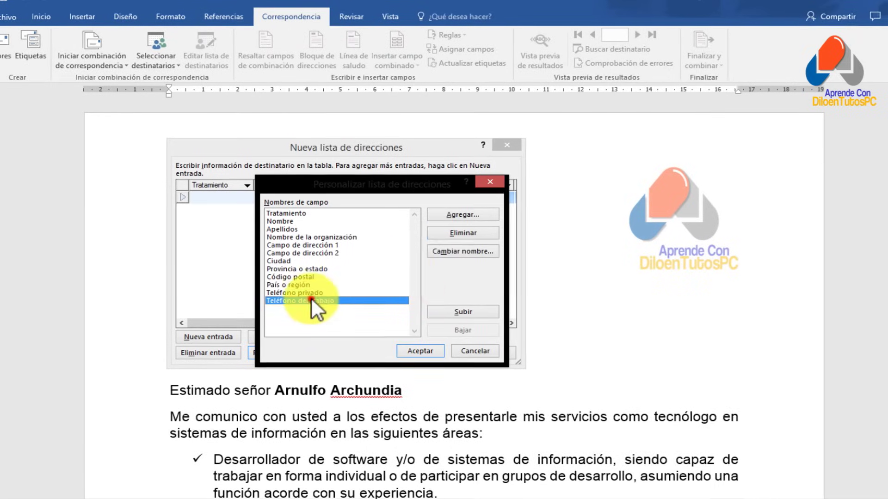
left_click(451, 233)
left_click(423, 295)
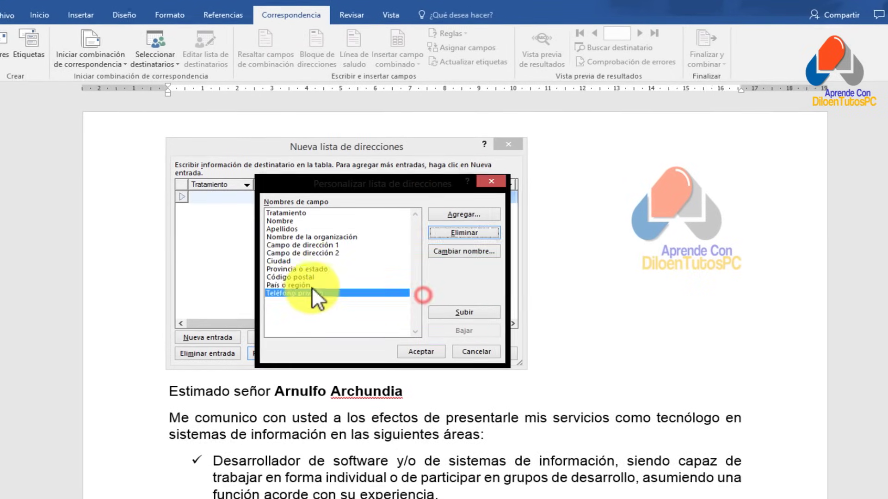
left_click(457, 231)
left_click(428, 290)
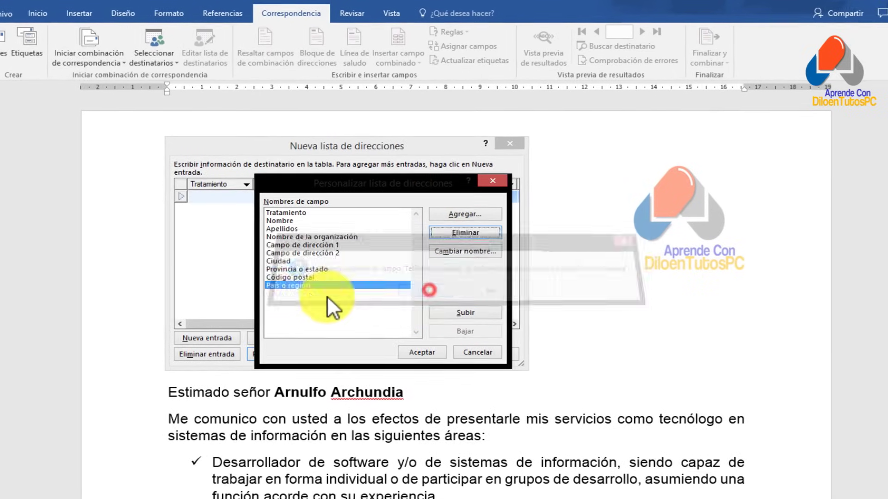
left_click(466, 232)
left_click(414, 291)
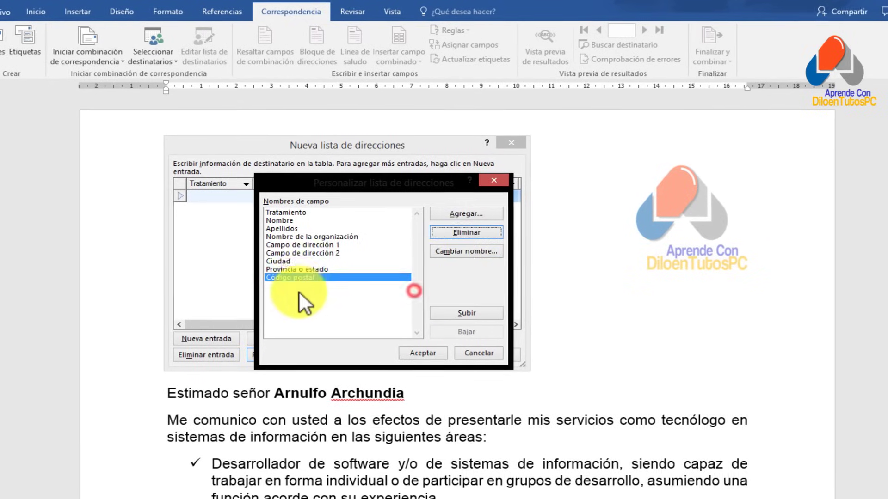
left_click(456, 233)
left_click(409, 289)
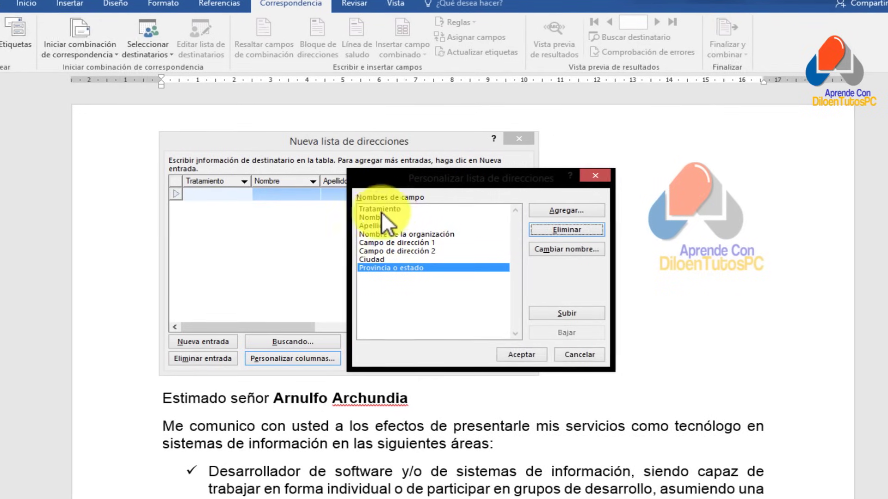
Step: Remove the Campo de dirección 1 and Campo de dirección 2 fields
left_click(368, 217)
left_click(377, 226)
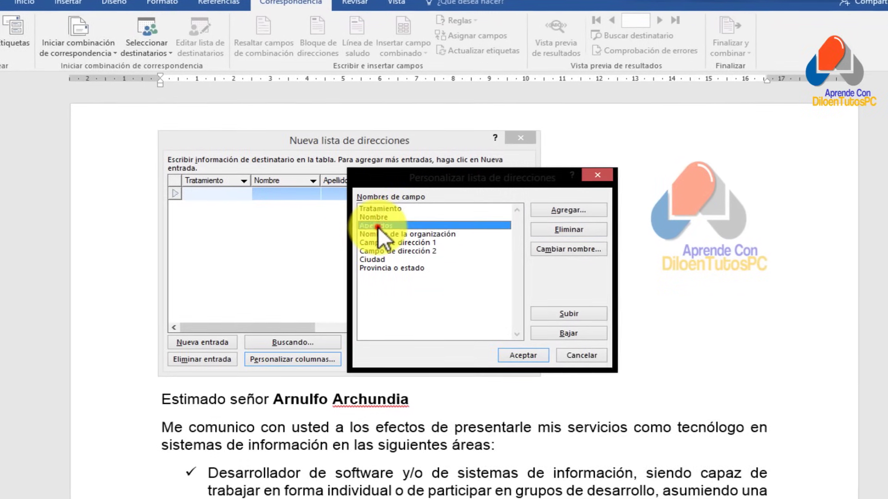
left_click(396, 236)
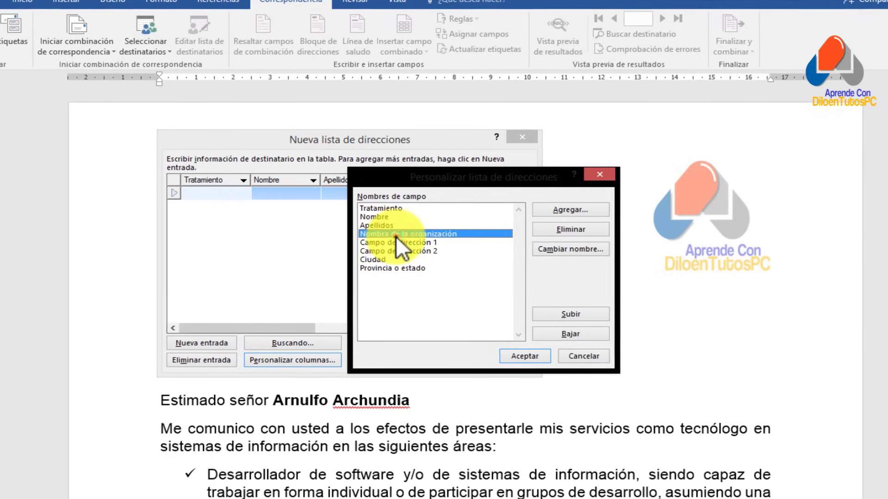
left_click(391, 242)
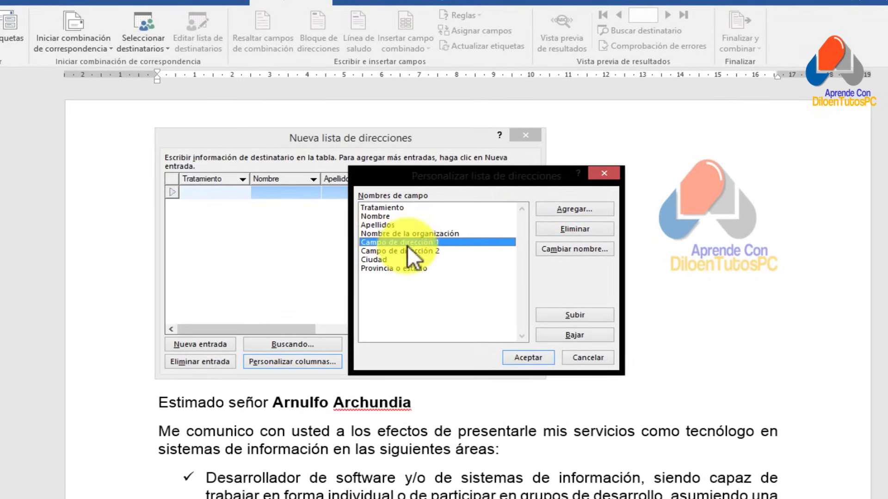
left_click(569, 230)
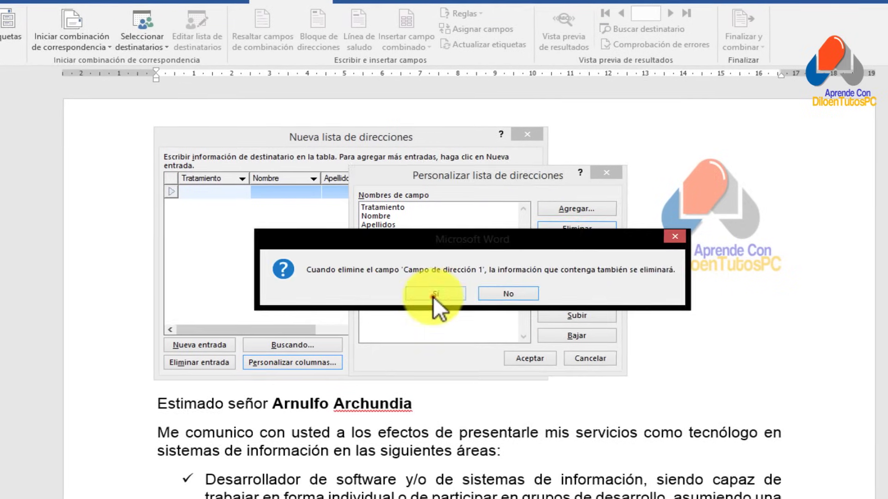
left_click(435, 294)
left_click(421, 243)
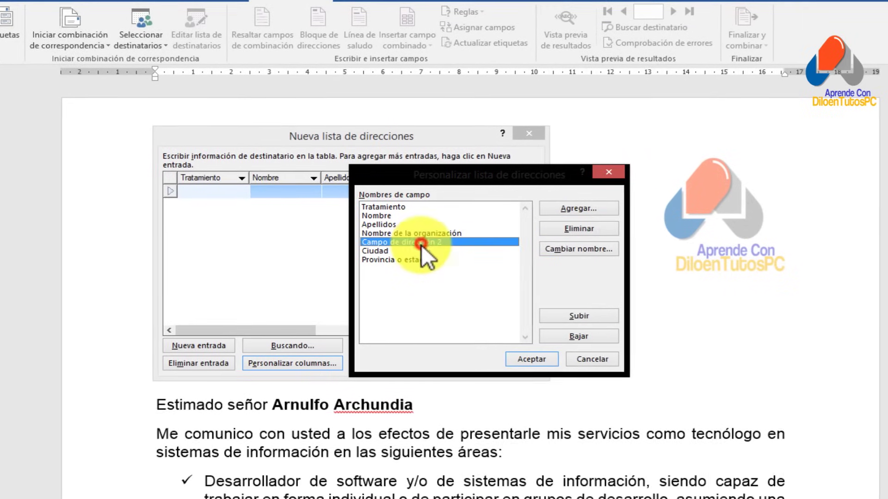
left_click(572, 230)
left_click(426, 291)
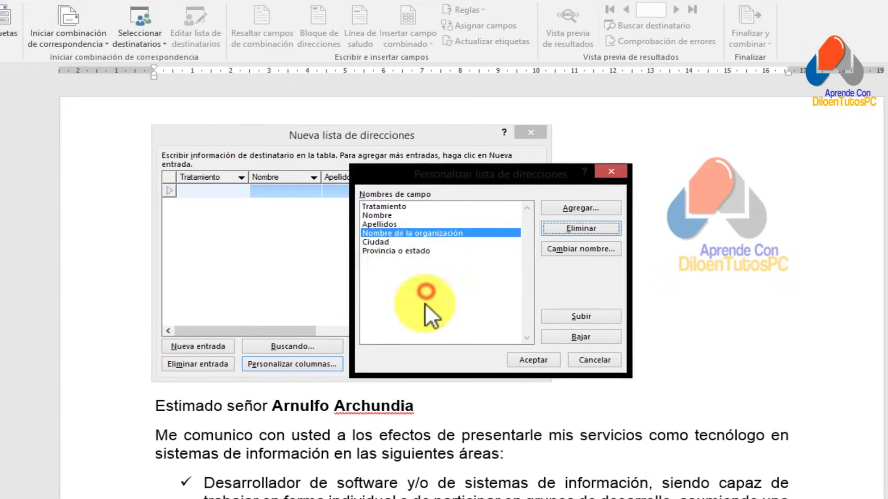
Step: Remove the Provincia o estado field and accept the five remaining columns
left_click(407, 252)
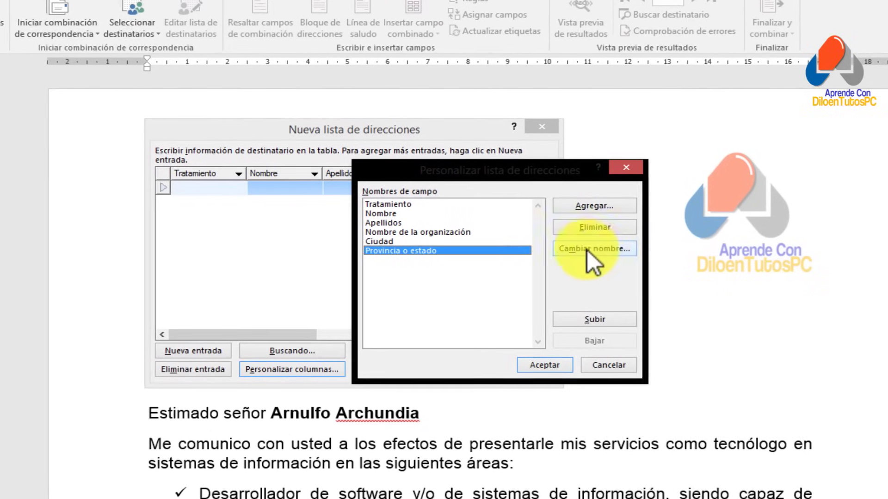
left_click(595, 249)
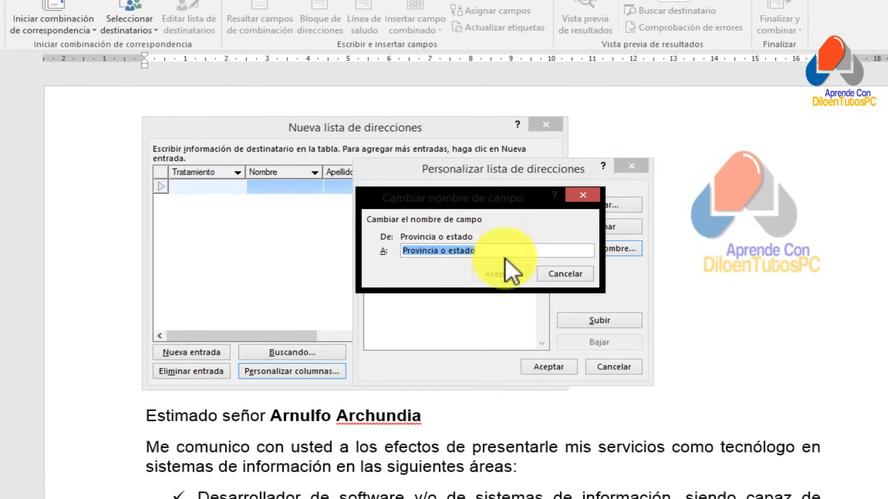
left_click(565, 274)
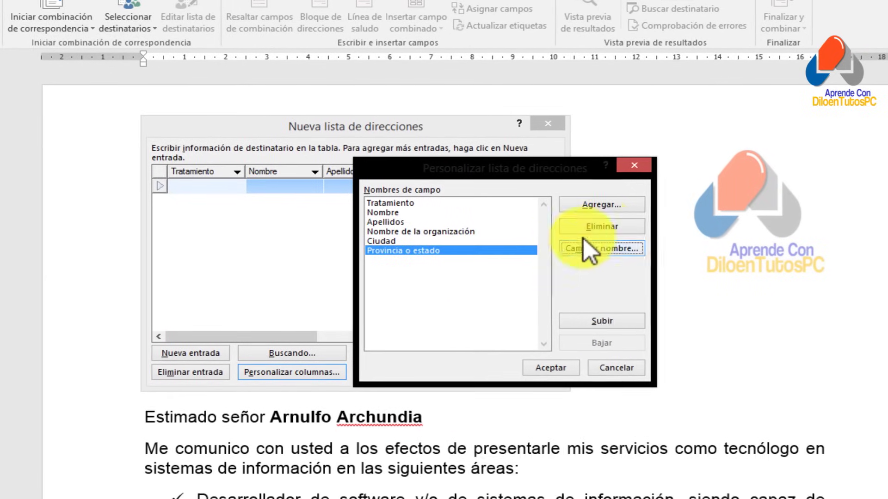
left_click(601, 226)
left_click(465, 297)
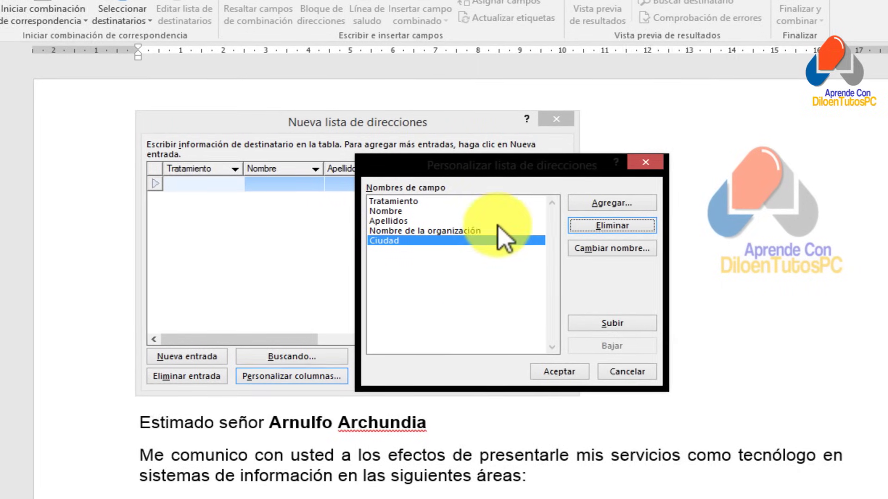
left_click(558, 373)
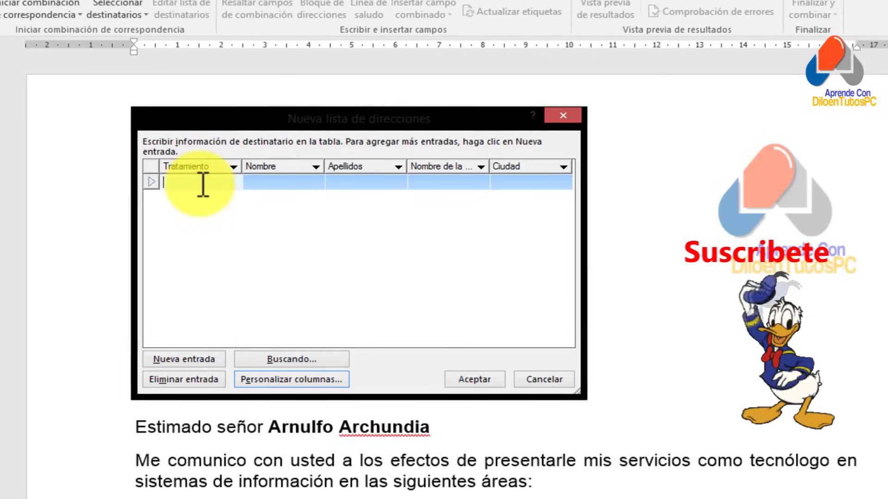
Step: Fill in the first recipient entry with title Señor:, name and city Buga
type("Señor:")
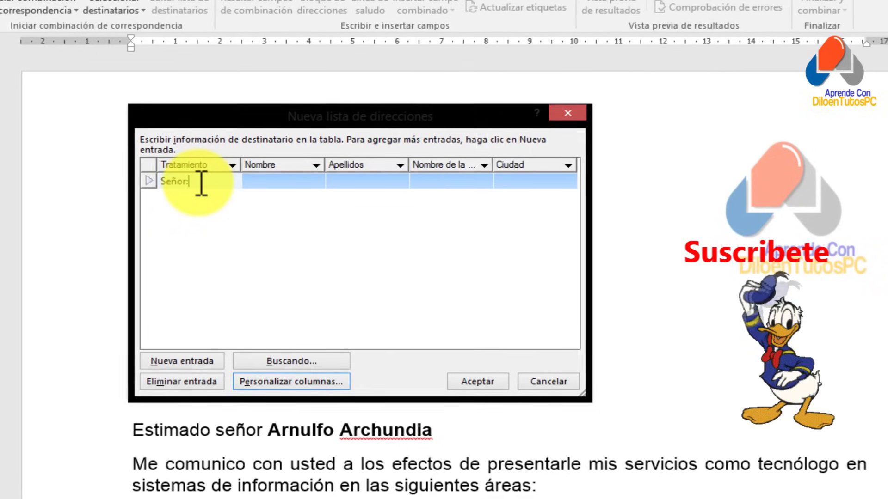
key("Tab")
type("C")
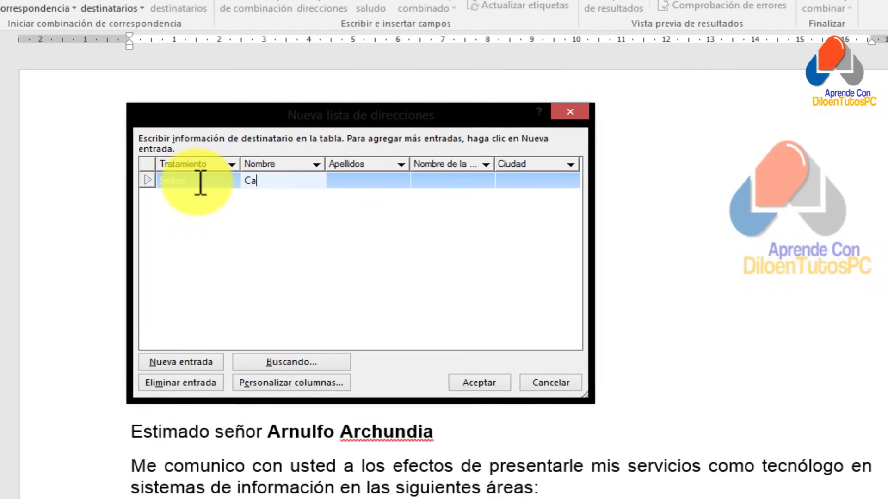
key("Tab")
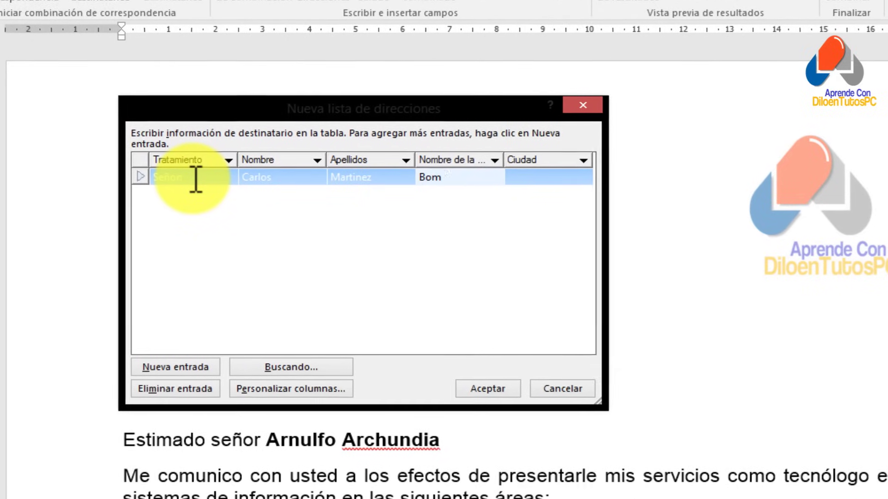
key("Tab")
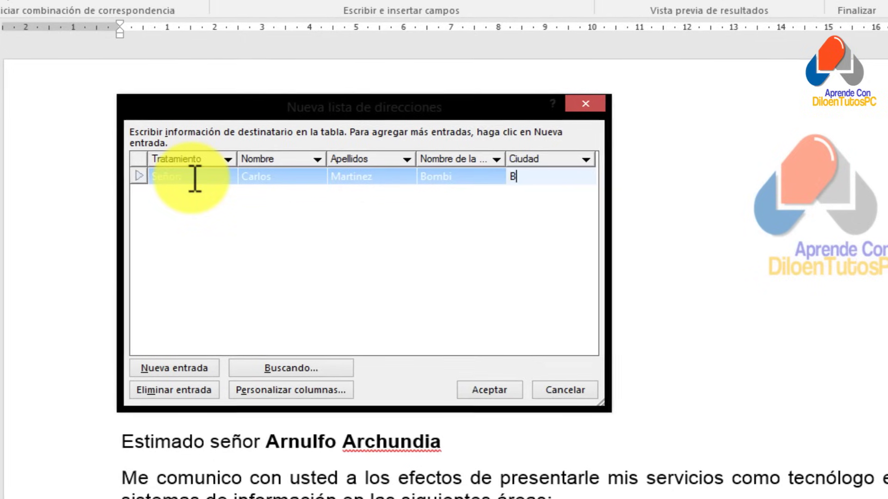
type("Buga")
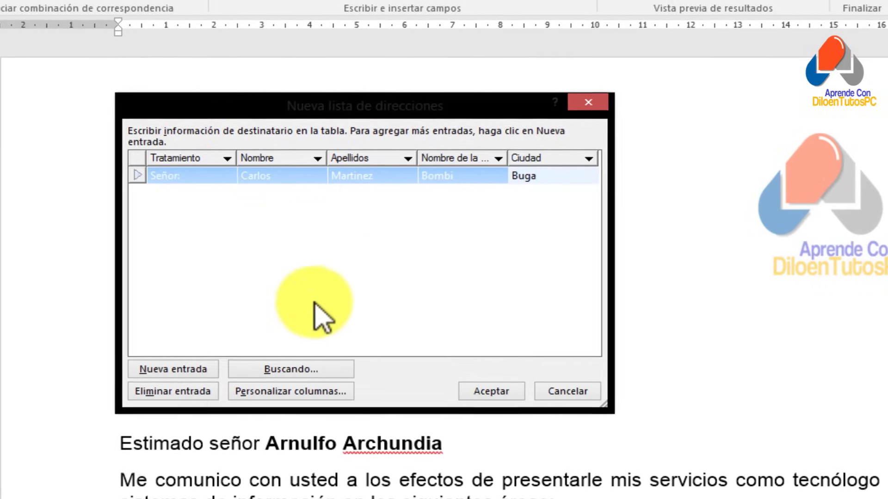
Step: Add a second recipient: a Gerente at OPCER in Tuluá, with first name and surname
left_click(188, 375)
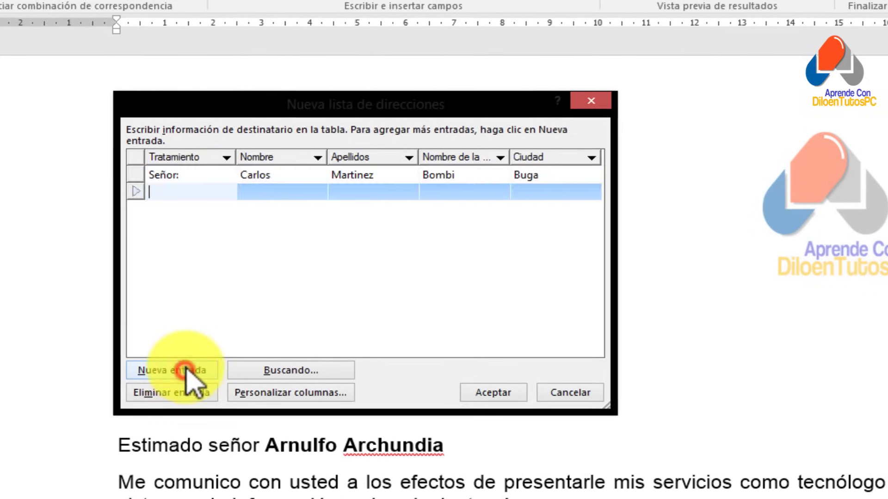
left_click(190, 194)
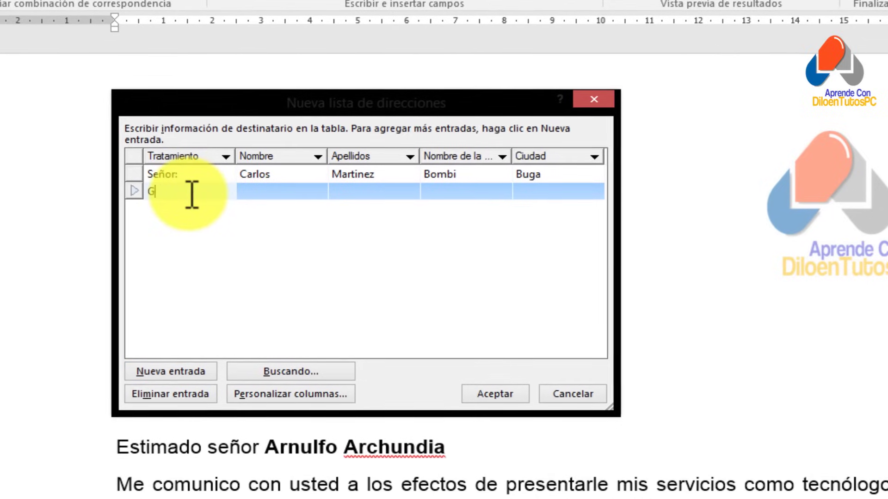
type("rente:")
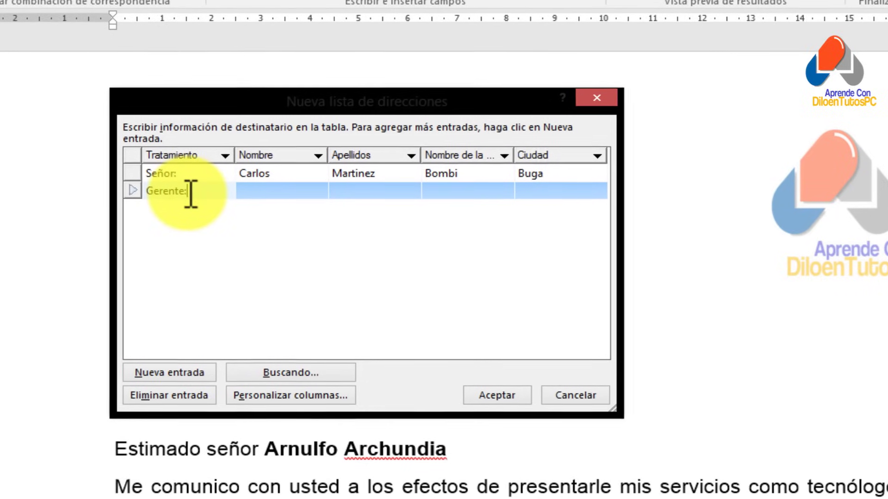
key("Tab")
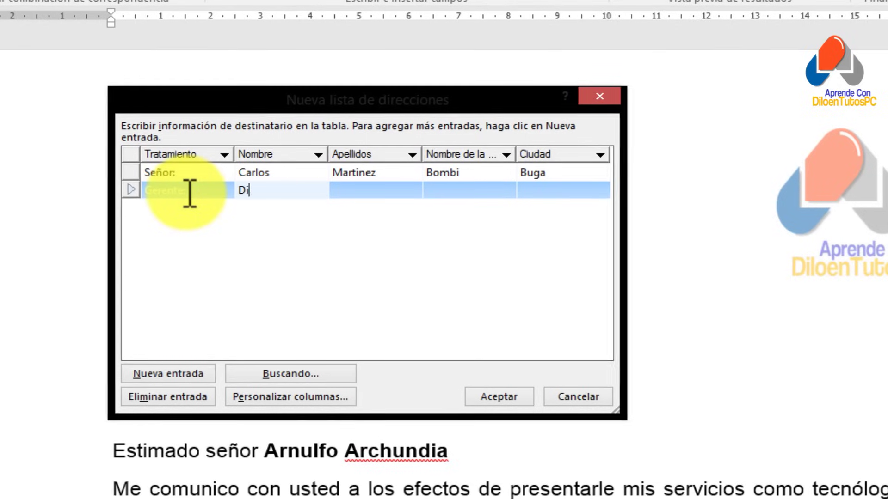
type("go")
key("Tab")
type("Omag")
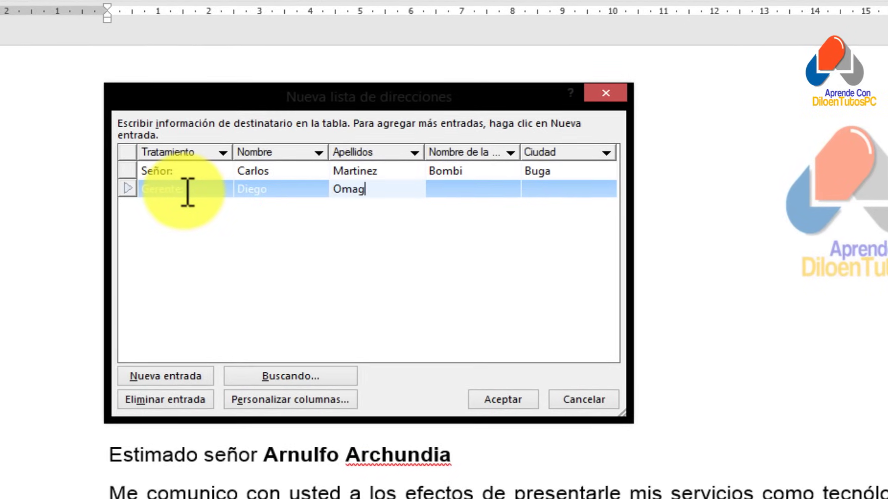
key("BackSpace")
type("ña")
key("Tab")
type("OPCE")
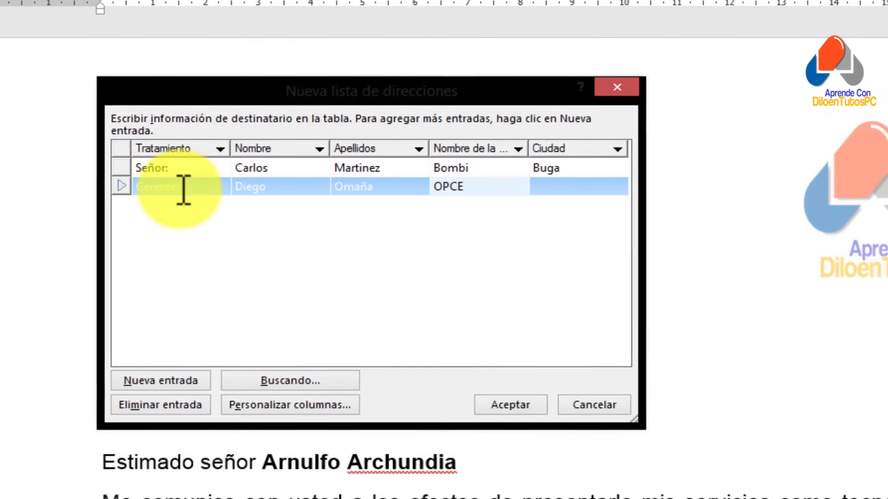
type("R")
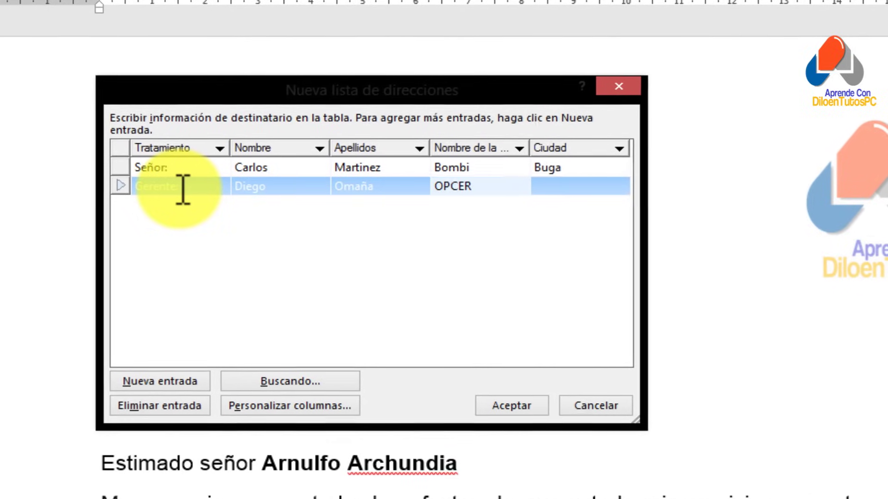
key("Tab")
key("BackSpace")
type("Tuluá")
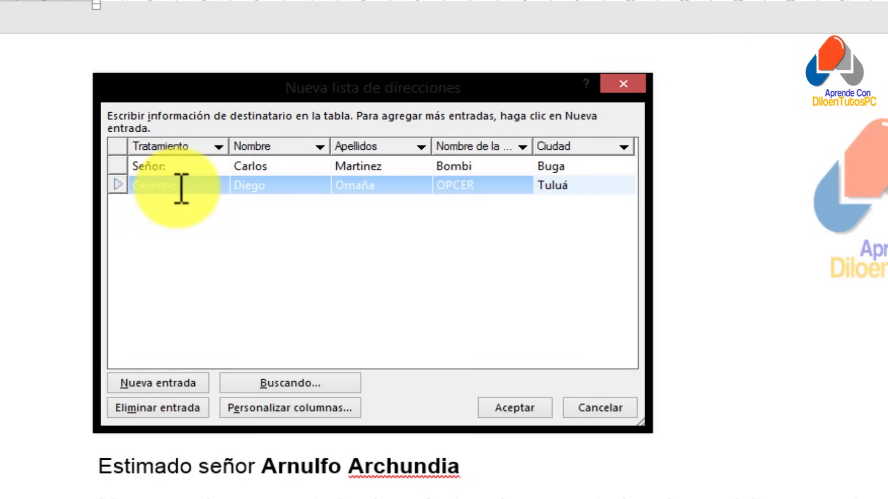
Step: Add a third recipient: a Doctora at La Reina in Cali, with first name and surname
left_click(172, 389)
left_click(185, 204)
type("Doctora:")
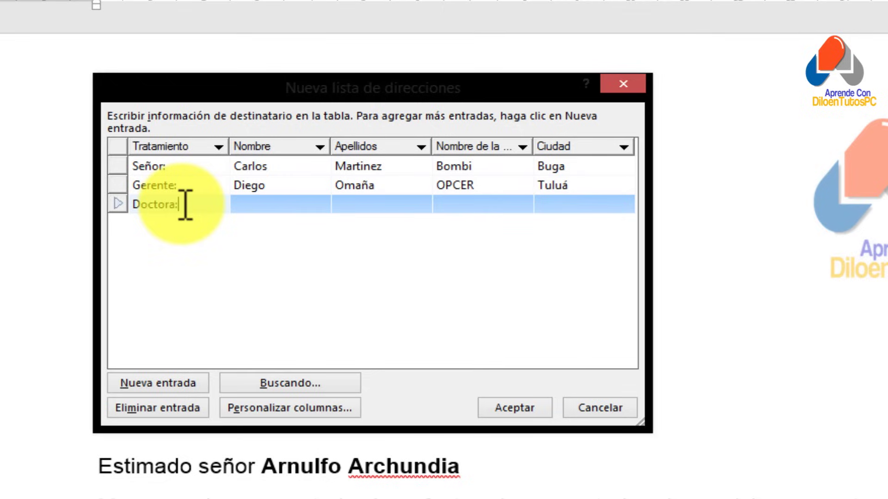
key("Tab")
type("M")
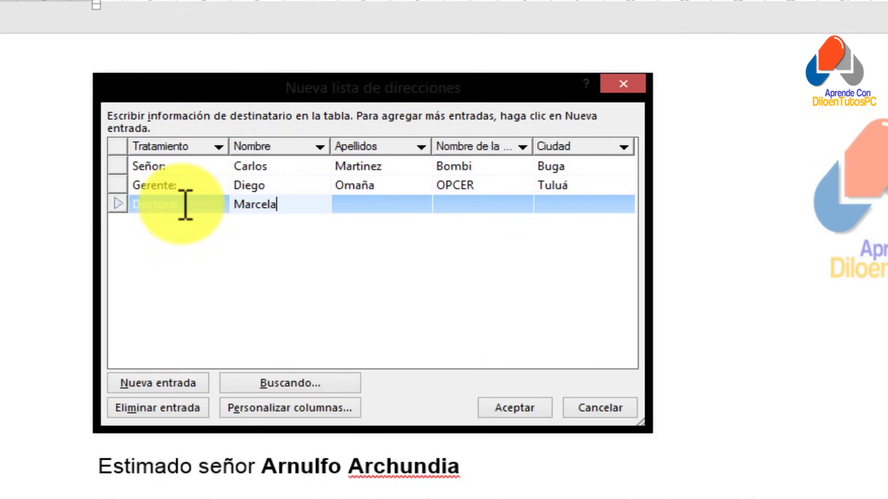
key("Tab")
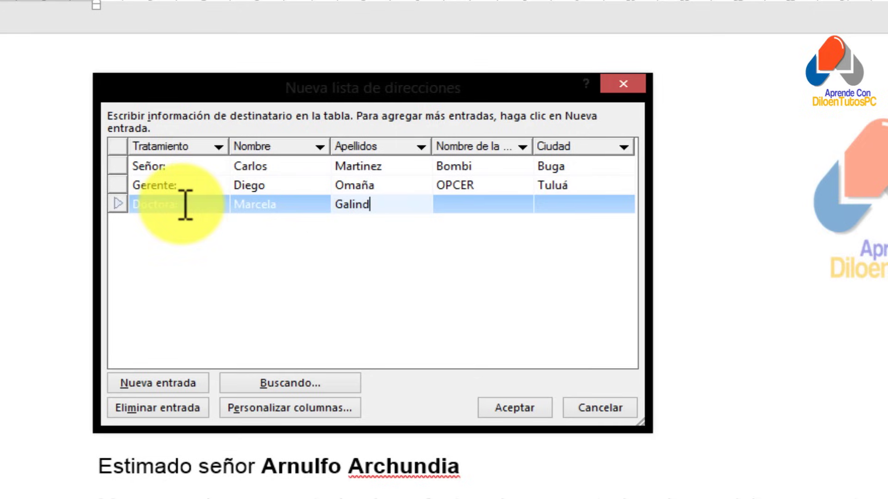
type("o")
key("Tab")
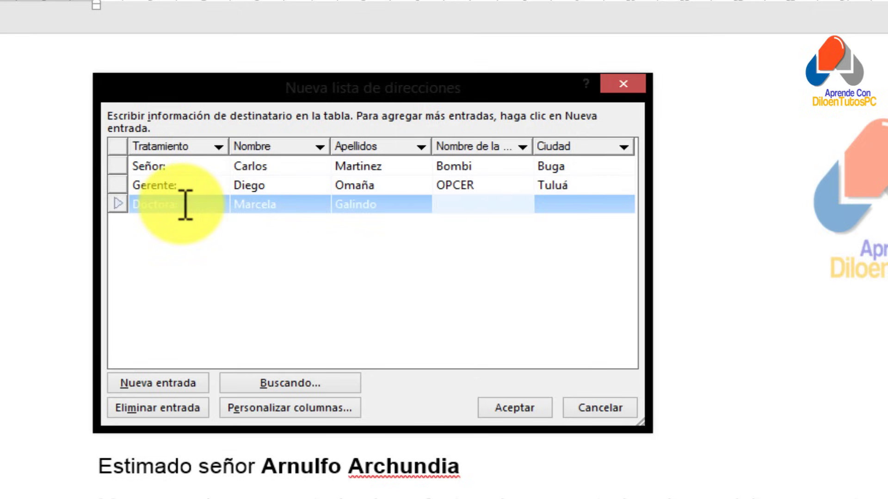
type("La Reina")
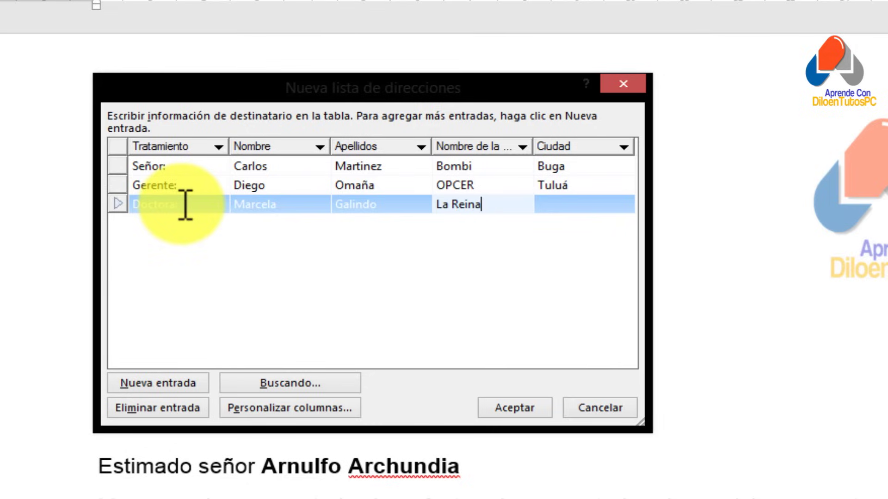
key("Tab")
type("Cali")
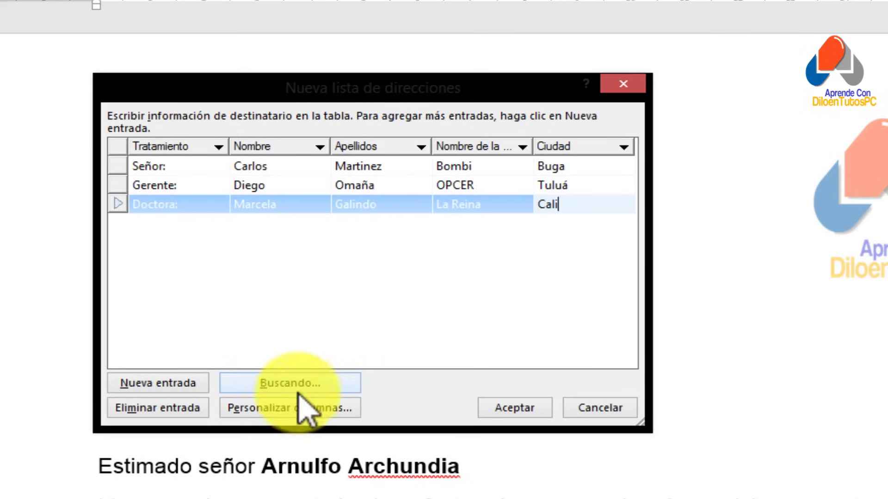
left_click(305, 407)
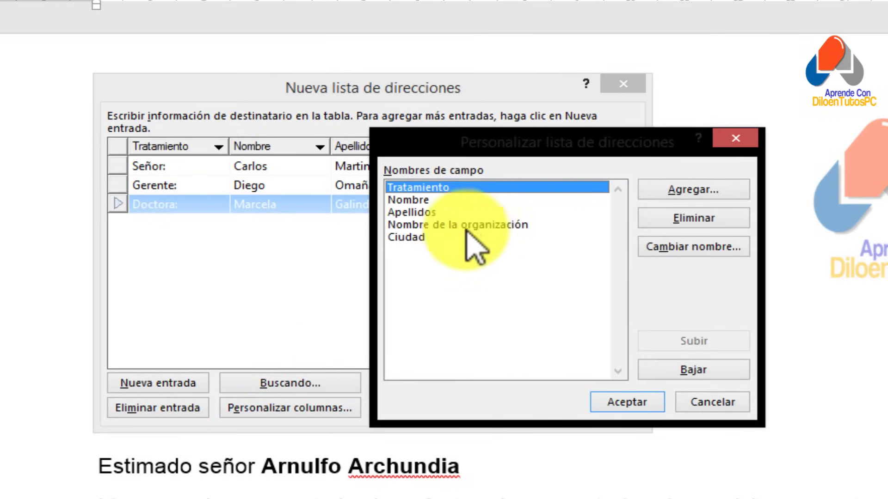
left_click(440, 225)
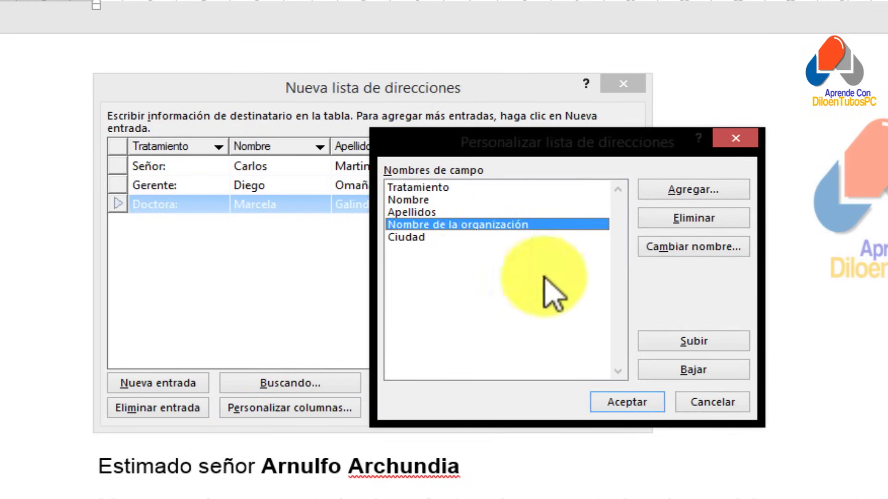
left_click(683, 355)
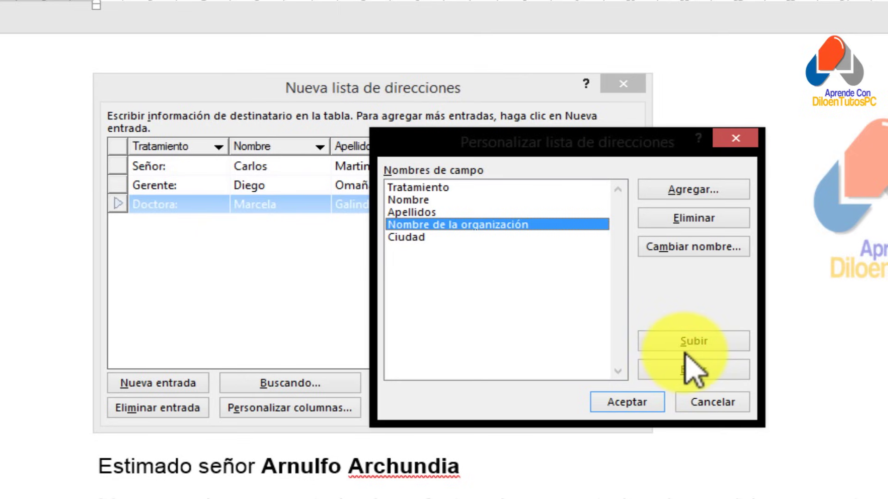
left_click(679, 370)
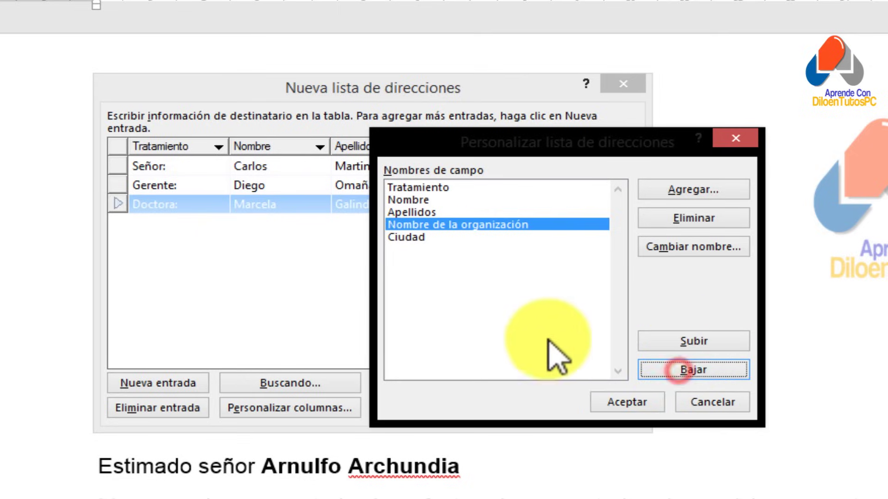
left_click(625, 403)
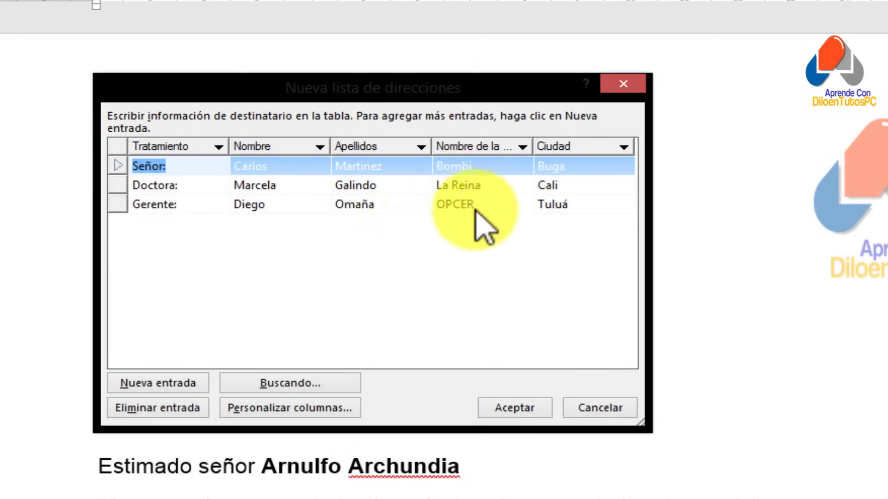
left_click(527, 408)
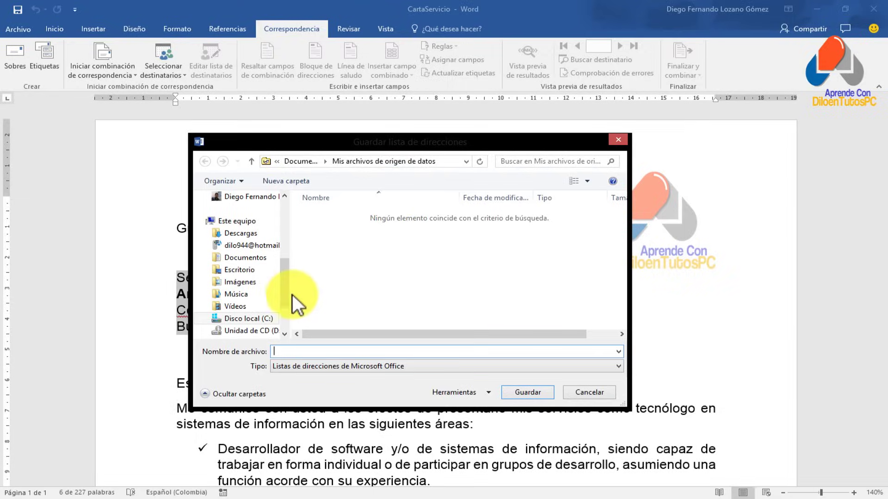
Step: Save the recipient list as 'contactos' on the Escritorio
scroll(284, 293, "up", 1)
scroll(285, 293, "down", 3)
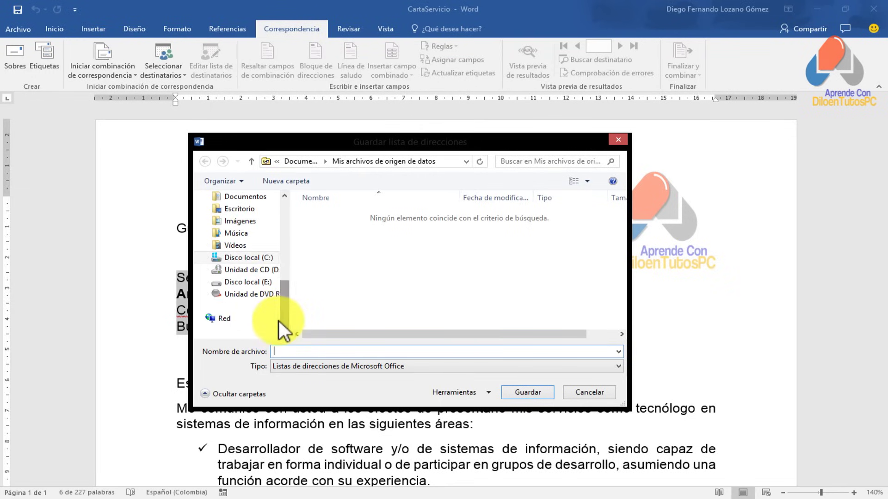
left_click(234, 209)
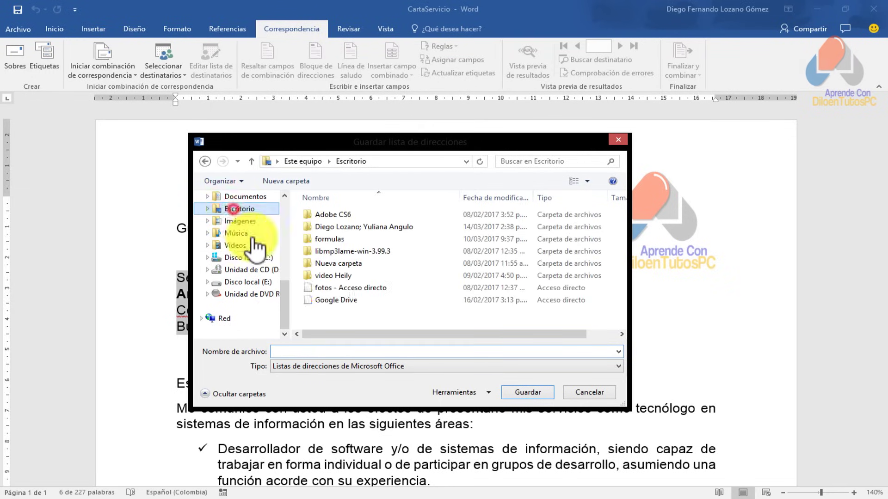
left_click(283, 350)
type("contactos")
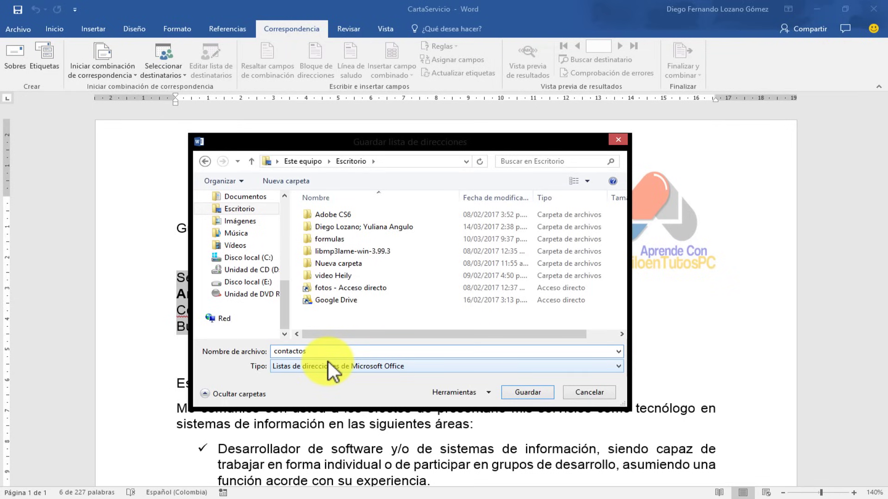
left_click(528, 398)
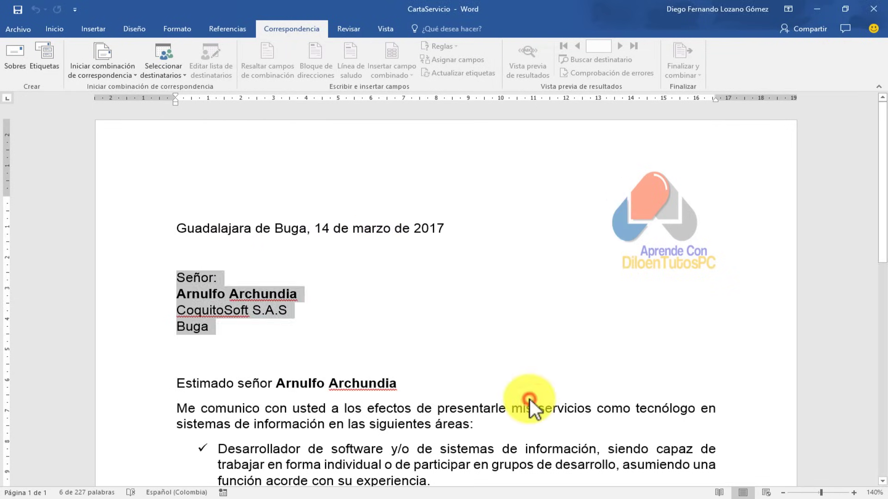
left_click(817, 4)
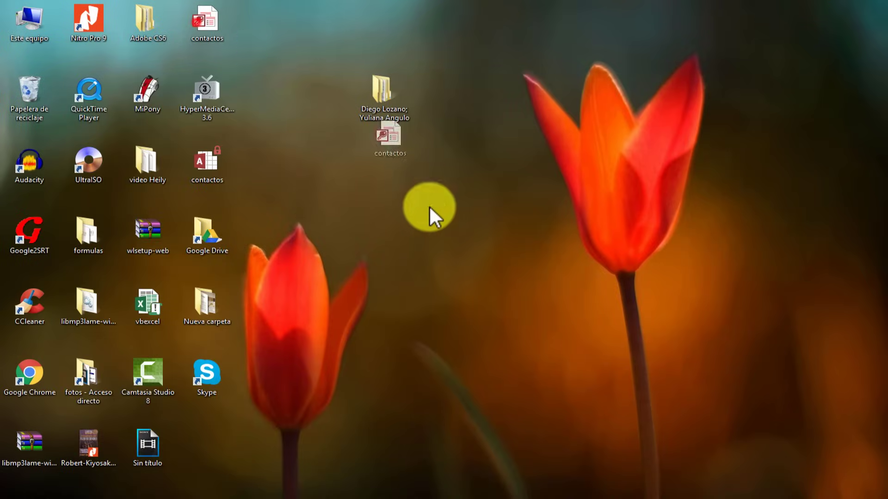
left_click_drag(207, 20, 385, 164)
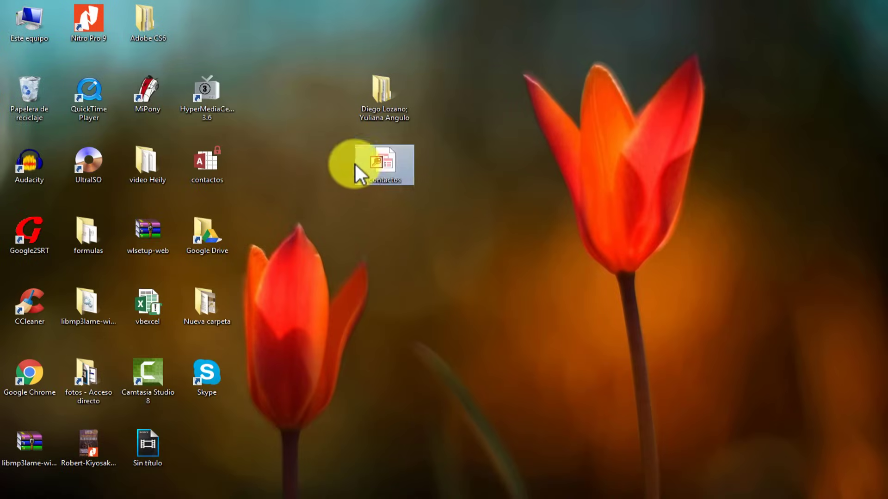
left_click_drag(393, 168, 215, 28)
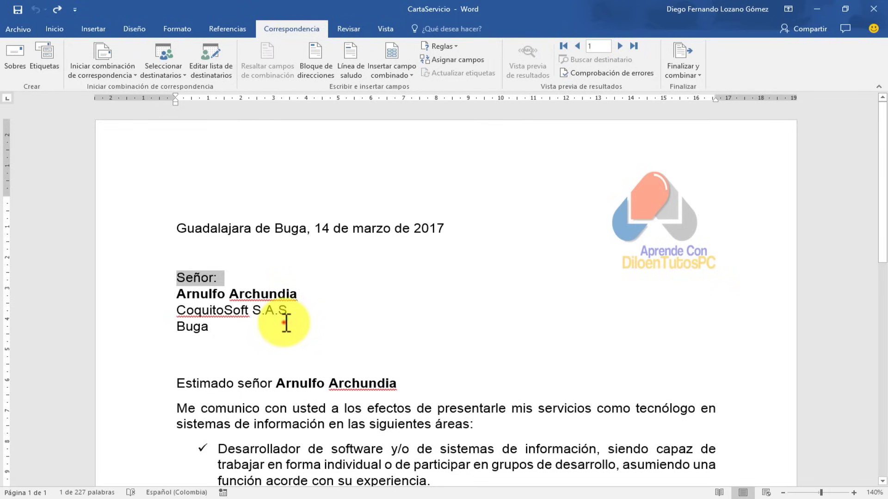
left_click(287, 326)
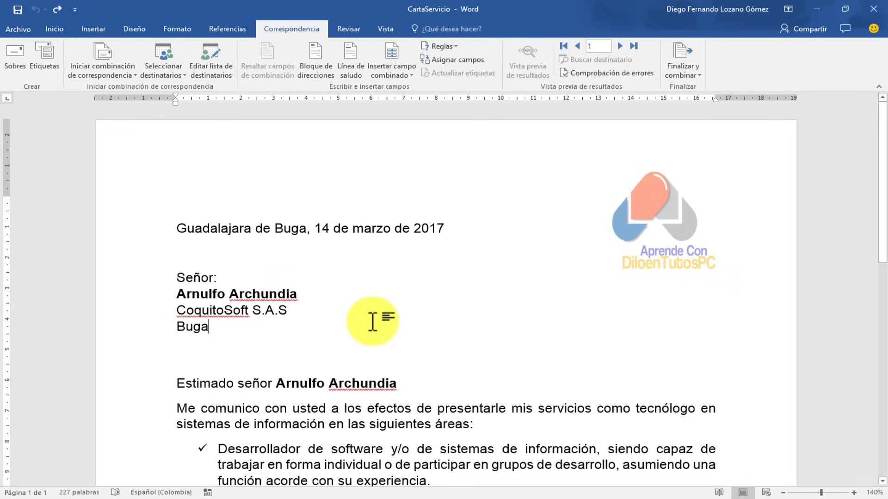
Step: Replace the sample address with a «Tratamiento» line and a «Nombre» «Apellidos» line
mouse_move(247, 330)
left_mouse_down()
mouse_move(181, 288)
mouse_move(177, 276)
left_mouse_up()
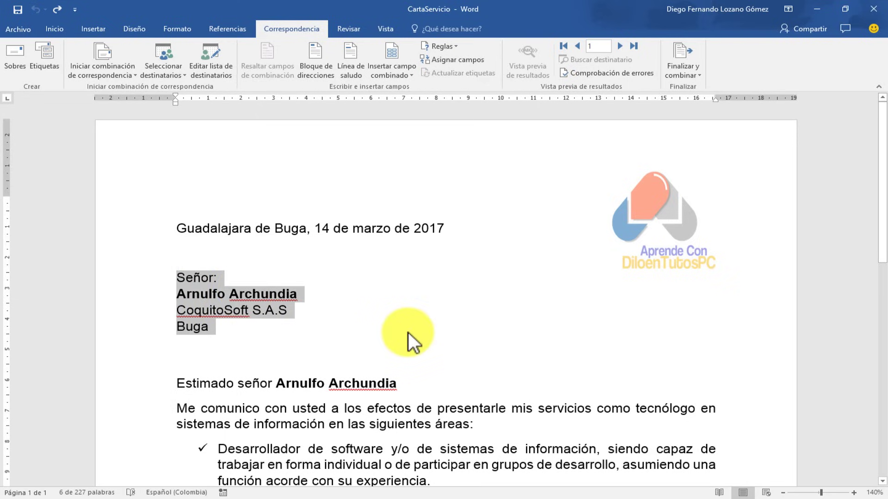
key("Delete")
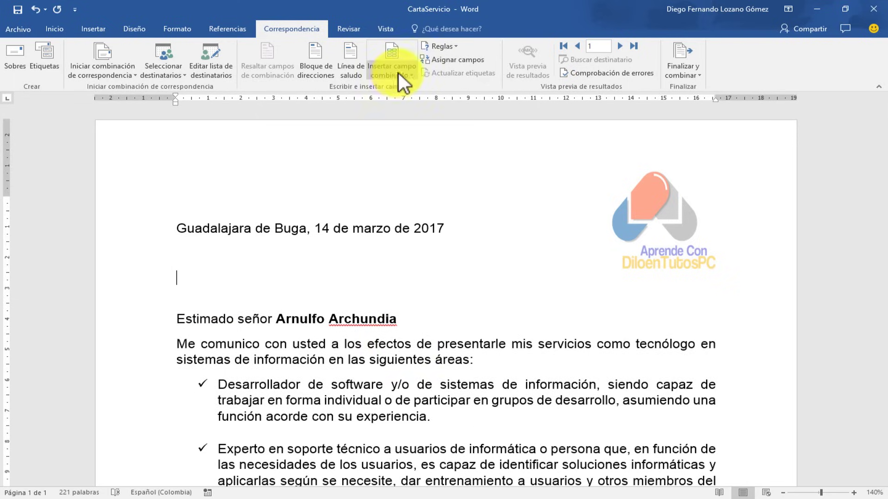
left_click(398, 72)
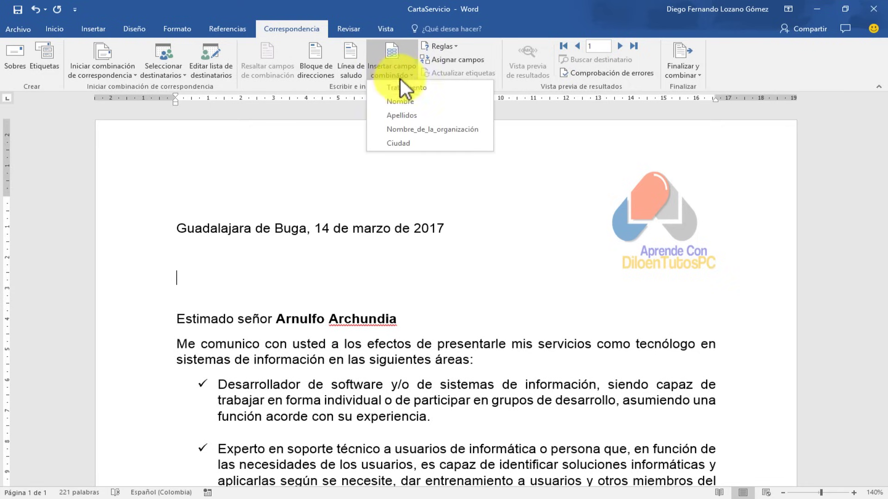
left_click(409, 87)
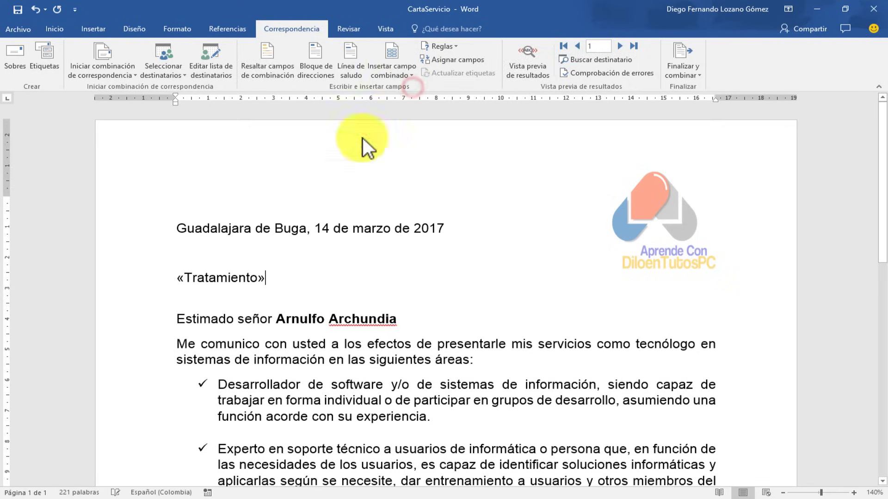
key("Return")
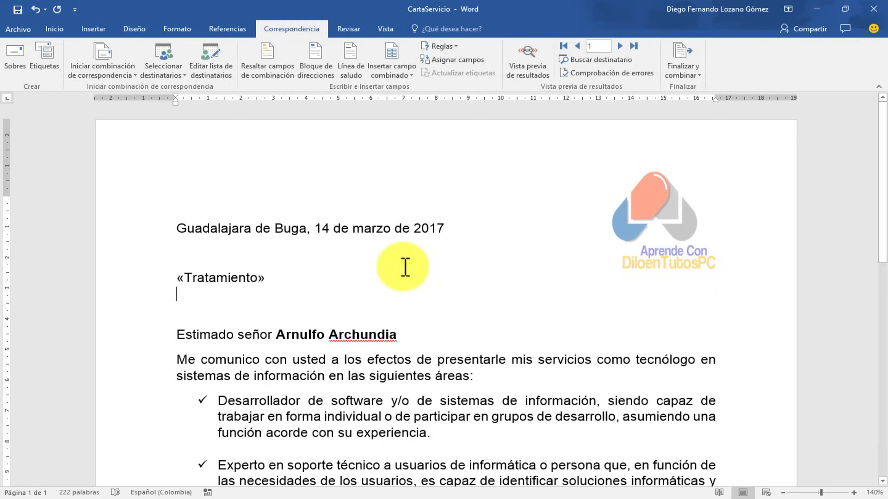
left_click(403, 72)
left_click(403, 96)
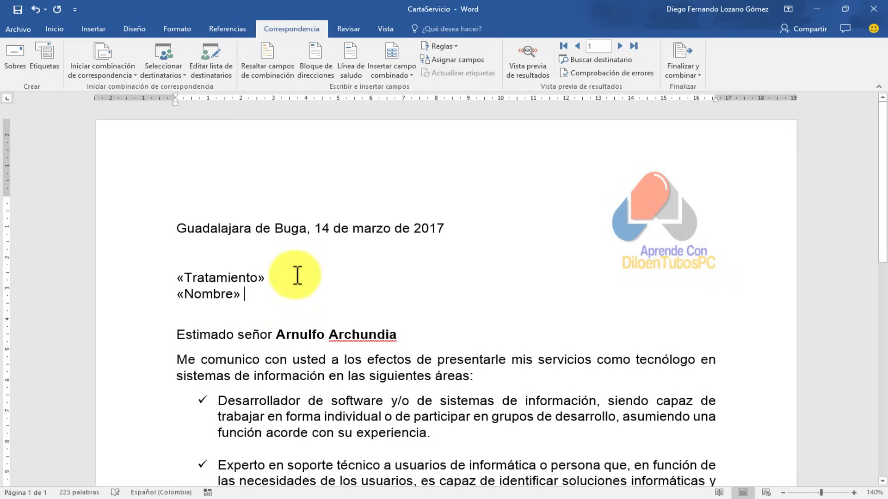
left_click(387, 73)
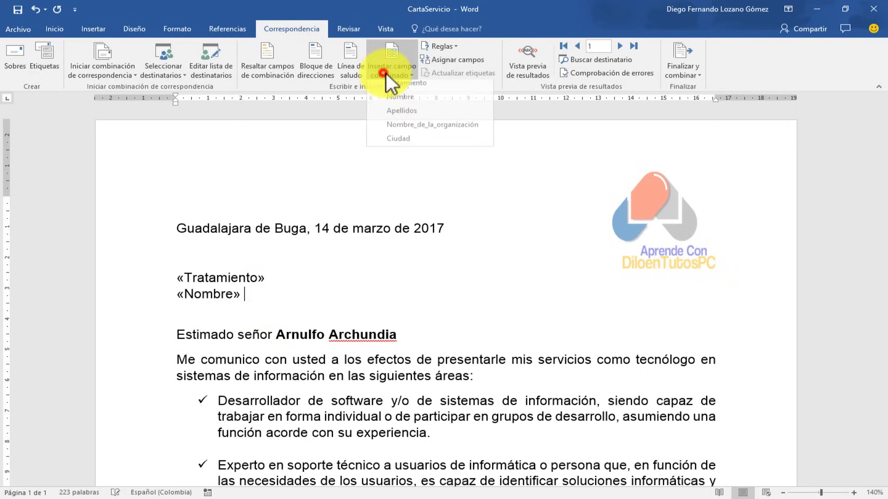
left_click(404, 116)
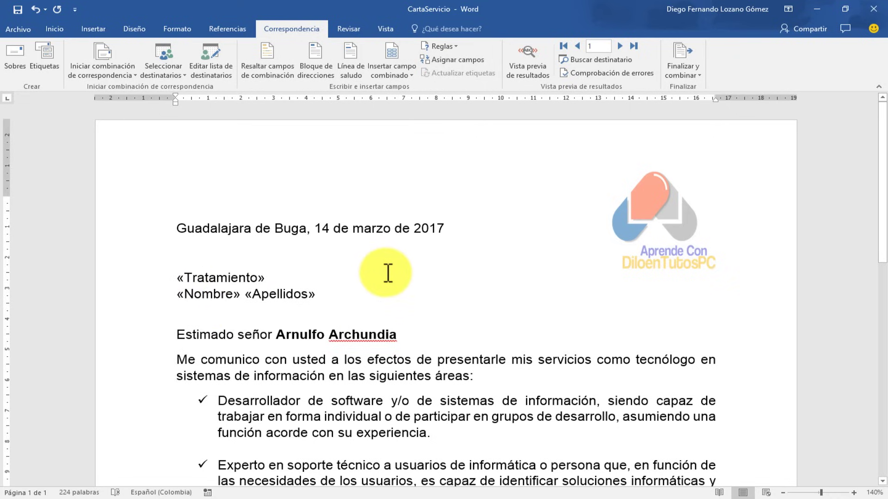
key("Return")
Step: Add «Nombre_de_la_organización» and «Ciudad» merge fields on separate lines below the name
left_click(408, 77)
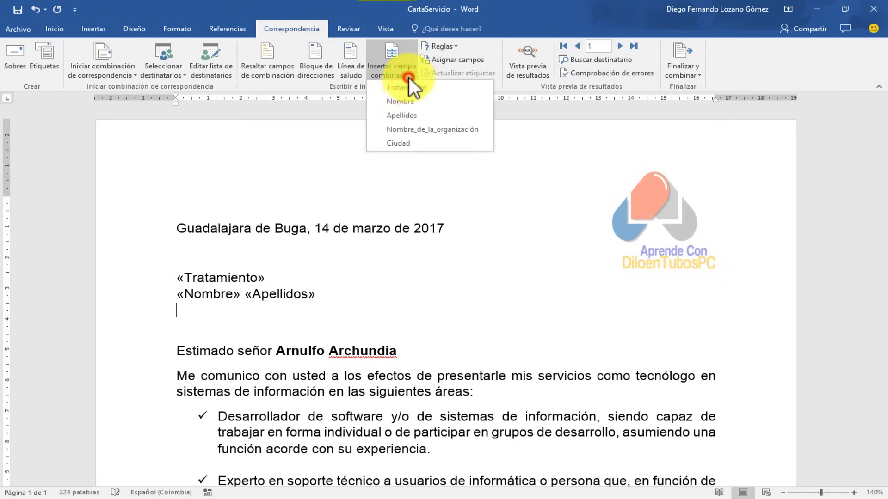
left_click(437, 132)
key("Return")
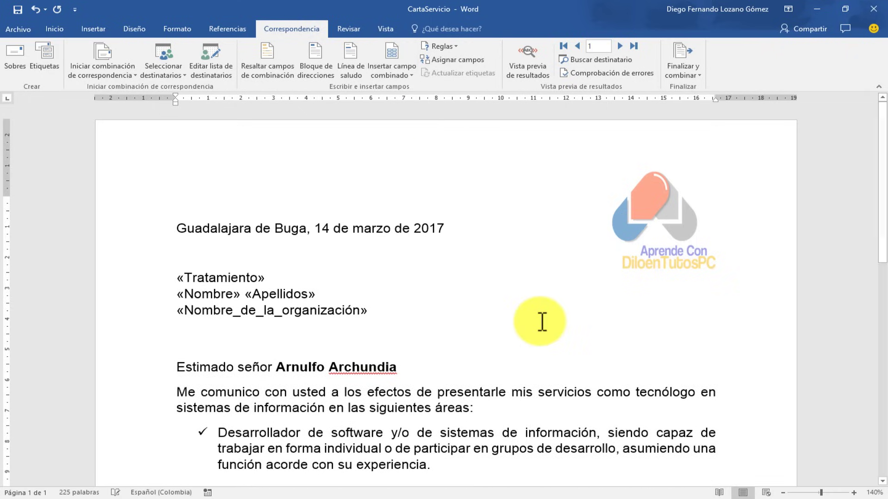
left_click(397, 65)
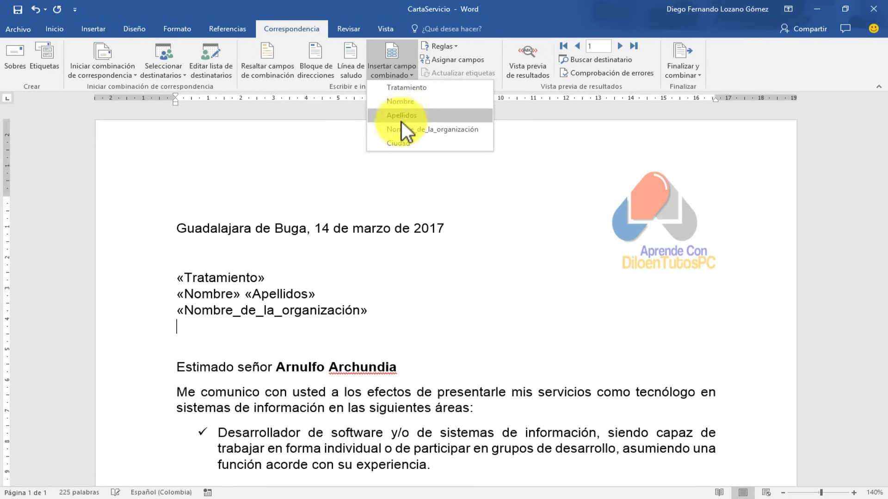
left_click(398, 141)
scroll(412, 278, "down", 2)
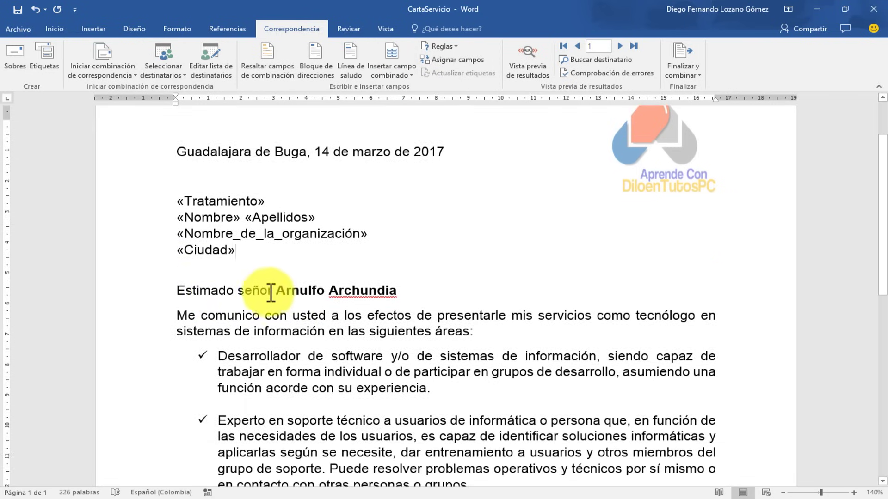
left_click_drag(276, 290, 434, 298)
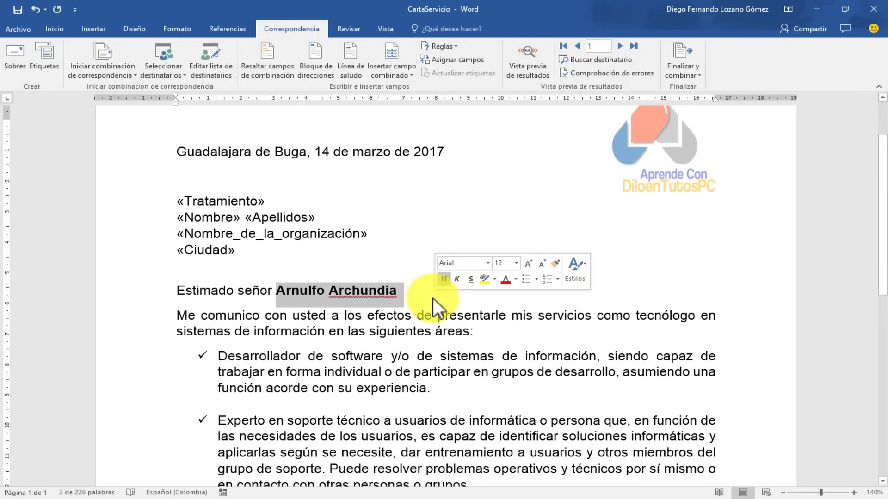
Step: Make the greeting read 'Estimado señor «Nombre» «Apellidos»' instead of the sample name
key("Delete")
key("Return")
left_click(402, 292)
type("«Nombre»")
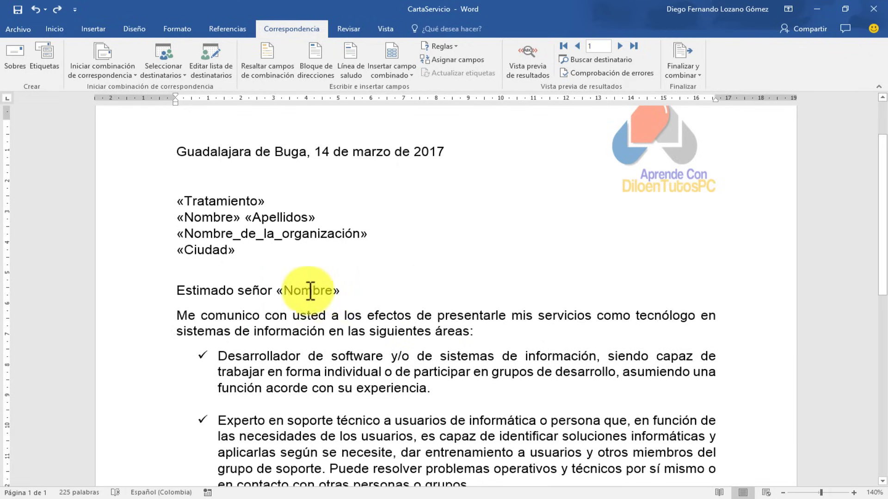
left_click(400, 72)
left_click(403, 113)
left_click(405, 331)
scroll(439, 259, "up", 1)
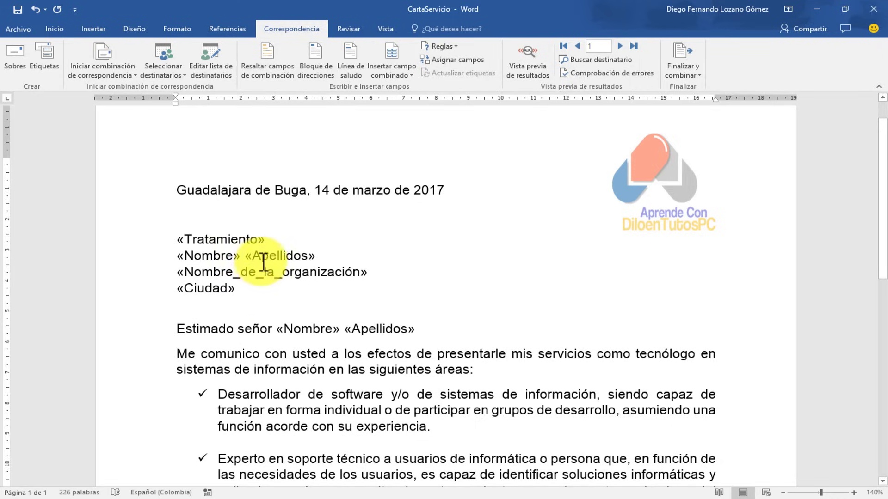
Step: Preview records 1–3 with real data, ending on record 2, the Gerente at OPCER
left_click(532, 50)
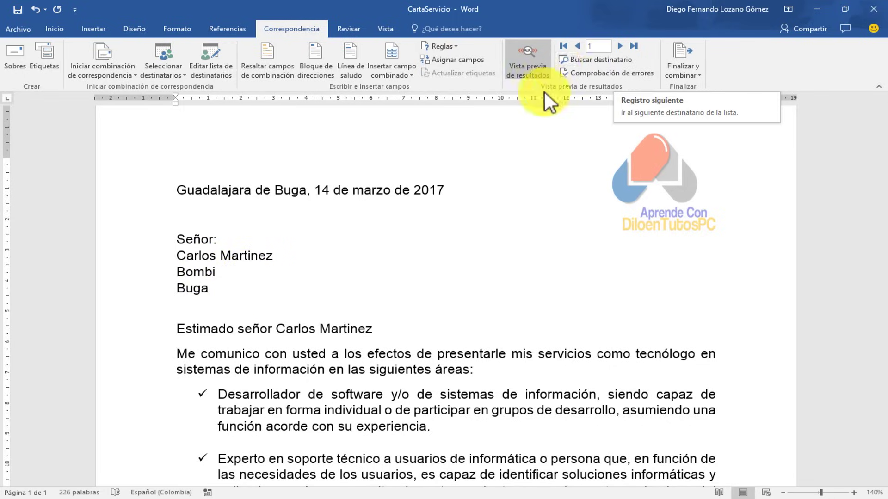
left_click(620, 46)
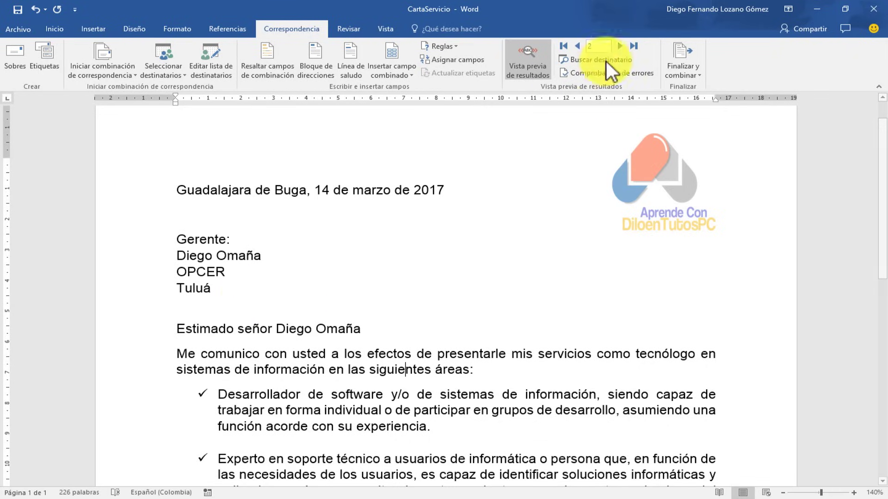
left_click(620, 46)
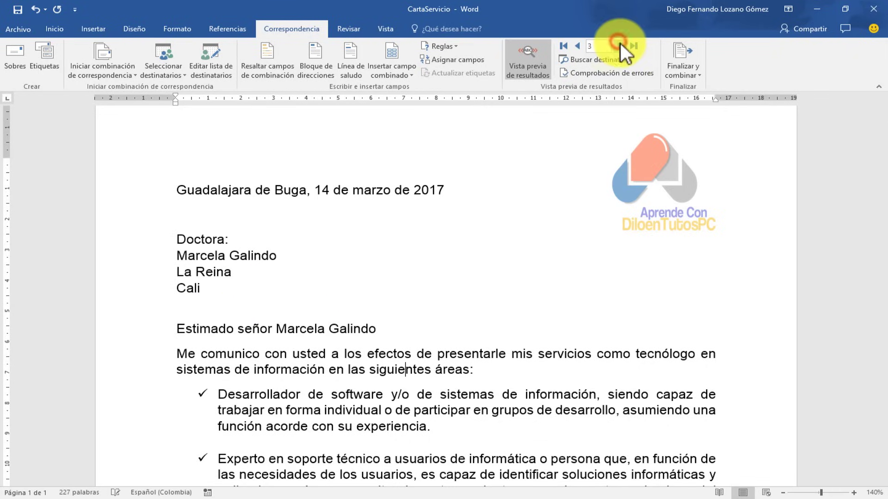
left_click(578, 46)
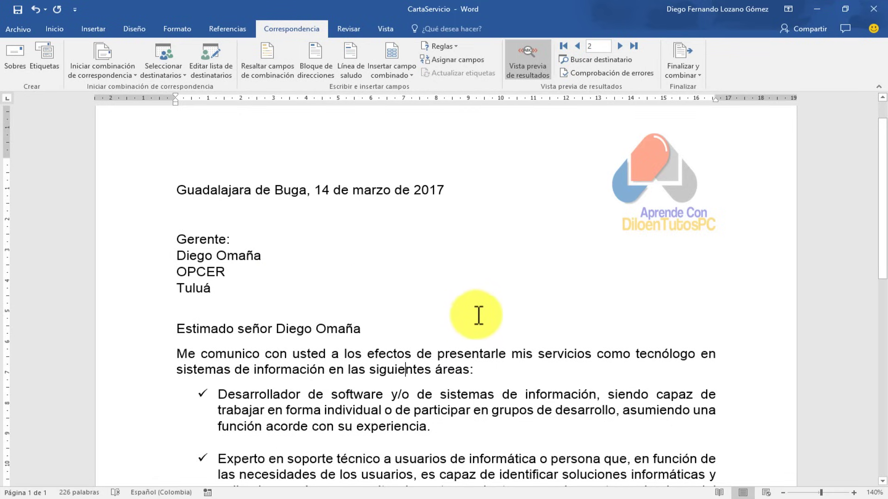
left_click(689, 67)
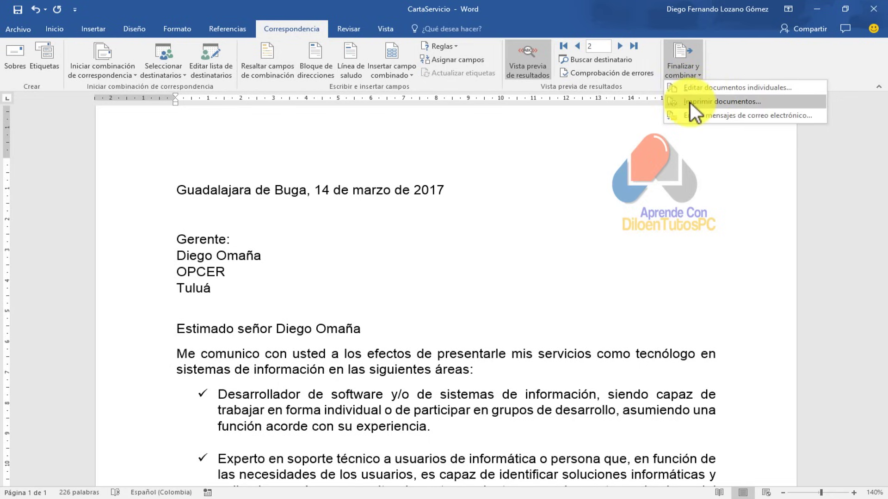
Step: Print all merged records to the Nitro PDF Creator (Pro 9) printer
left_click(706, 102)
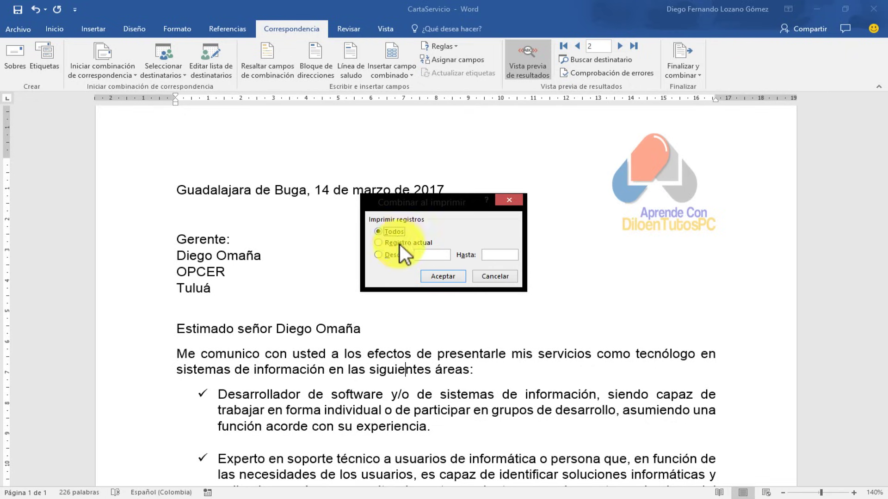
left_click(443, 276)
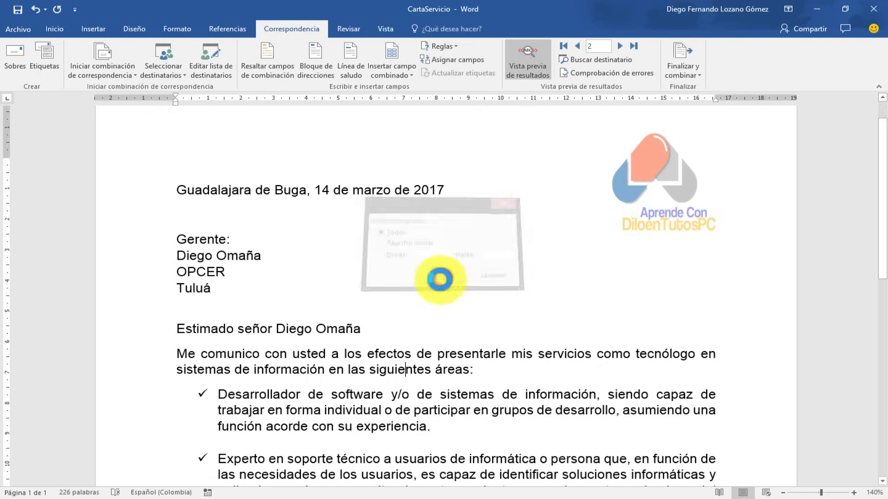
left_click_drag(410, 116, 407, 123)
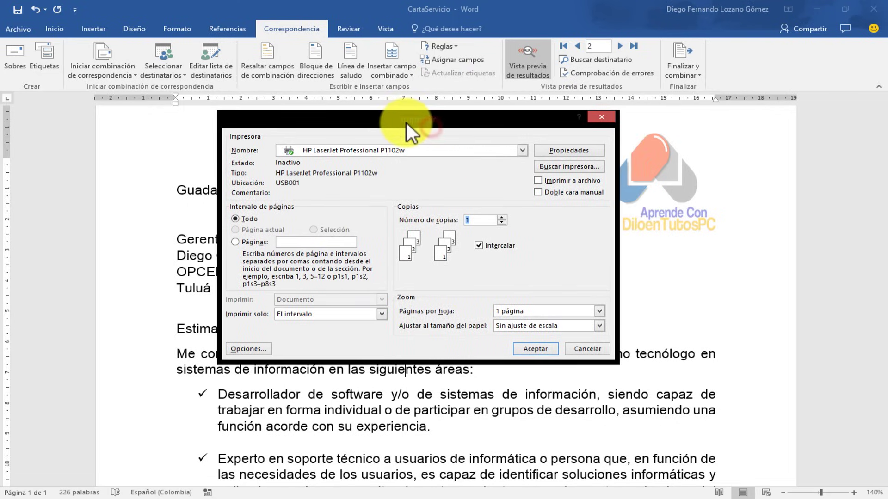
left_click(523, 150)
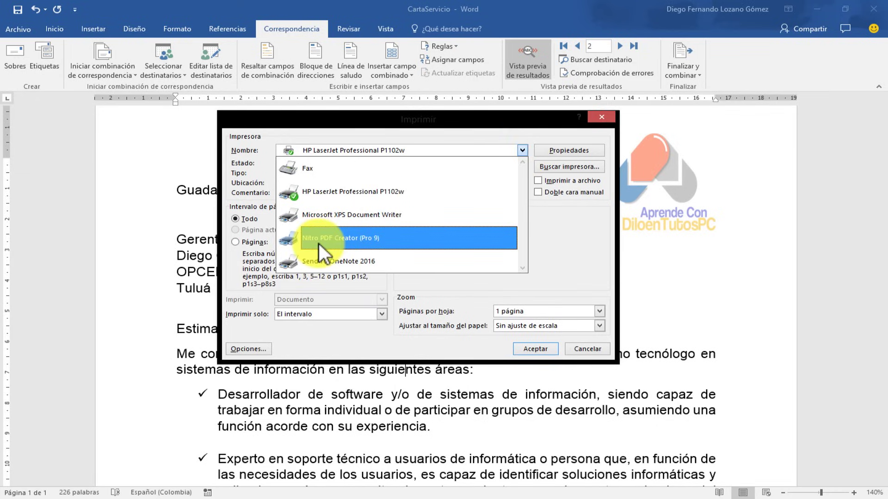
left_click(346, 240)
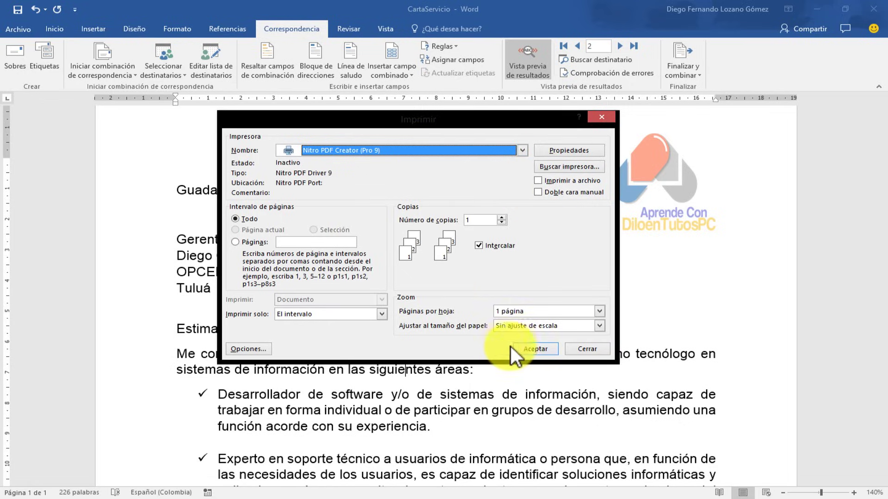
left_click(524, 347)
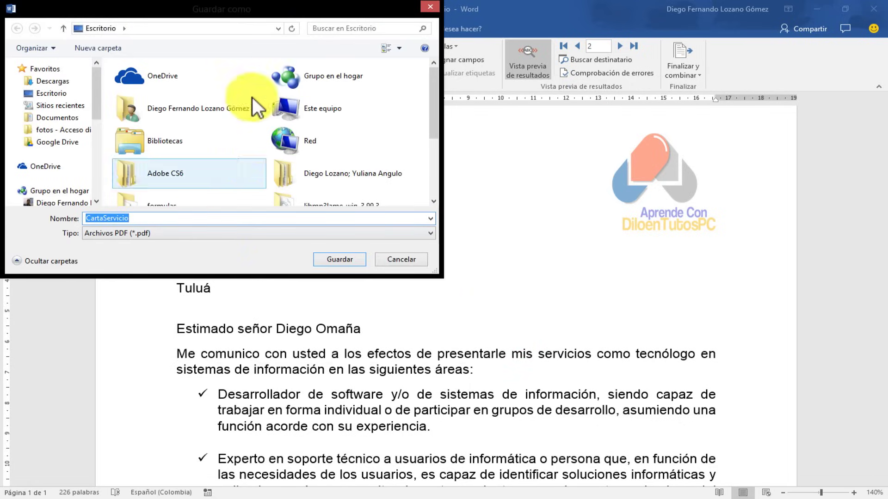
Step: Save the merged PDF as 'cartas combinadas' on the Escritorio
left_click_drag(254, 14, 428, 109)
left_click(224, 189)
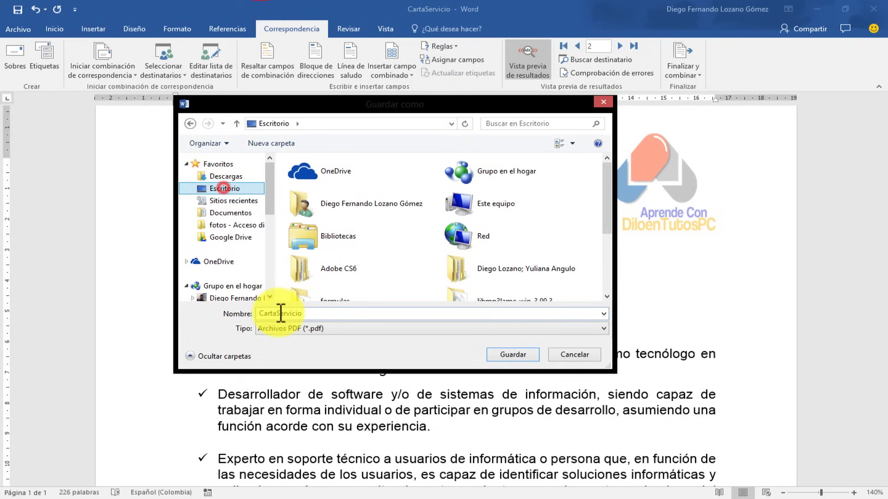
left_click(319, 313)
type("cartas combinadas")
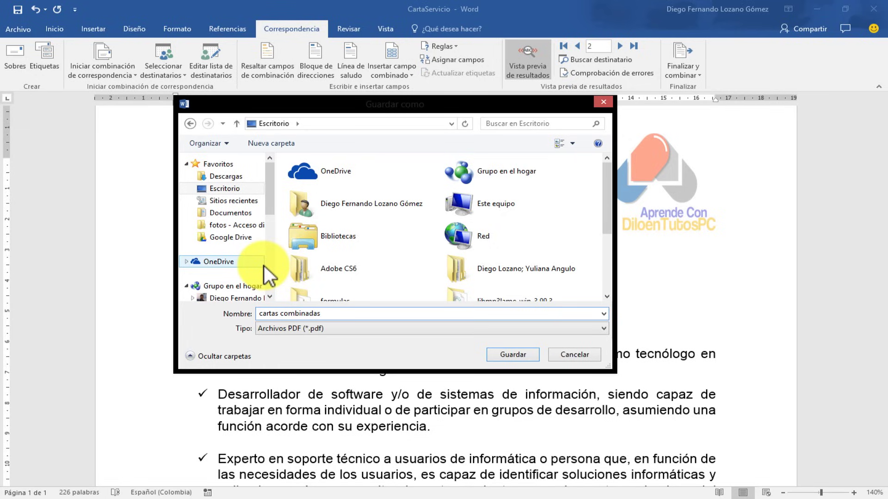
left_click(515, 351)
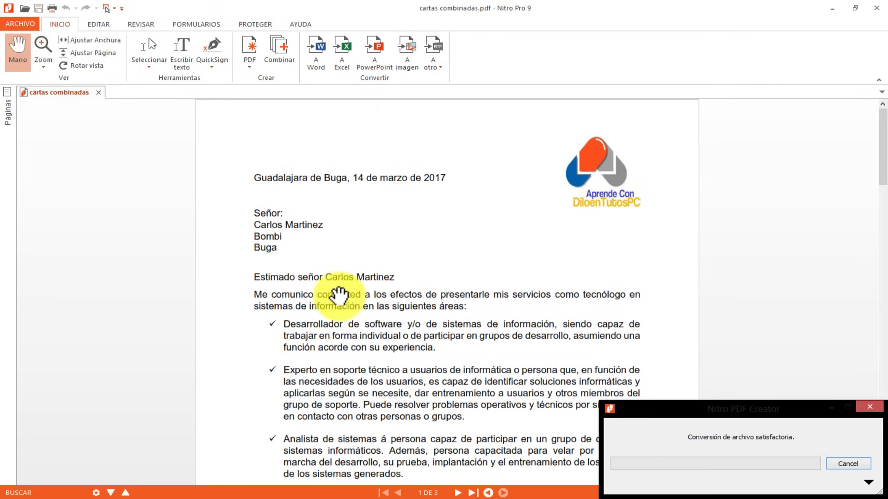
Step: Scroll through pages 1-3 of cartas combinadas.pdf in Nitro Pro, confirming each recipient's letter, then return to page 1
left_click(340, 296)
scroll(430, 232, "down", 3)
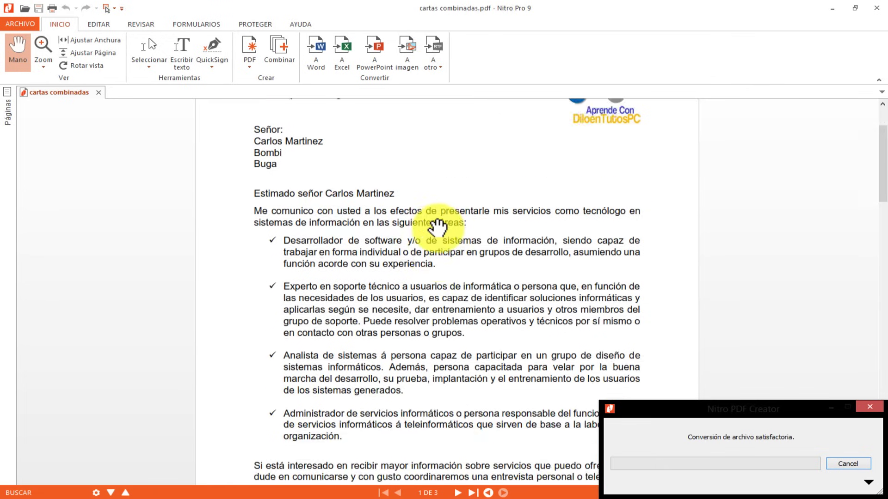
scroll(430, 232, "down", 4)
scroll(432, 229, "down", 6)
scroll(435, 224, "down", 8)
scroll(435, 224, "down", 15)
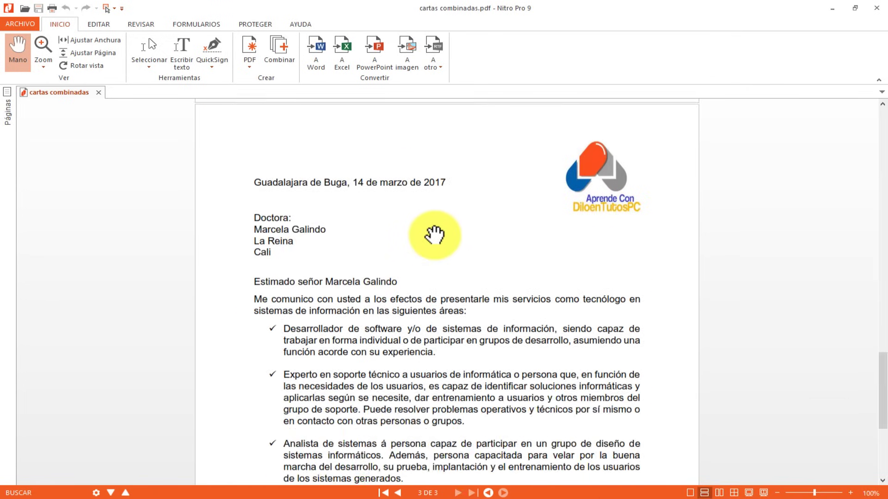
scroll(435, 225, "down", 2)
scroll(435, 228, "down", 1)
scroll(436, 229, "up", 5)
scroll(436, 230, "up", 5)
scroll(434, 228, "up", 7)
scroll(434, 227, "up", 18)
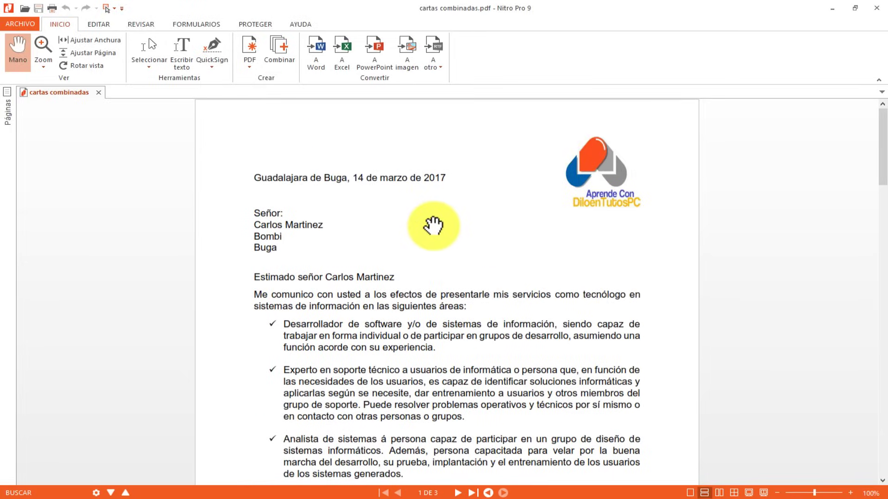